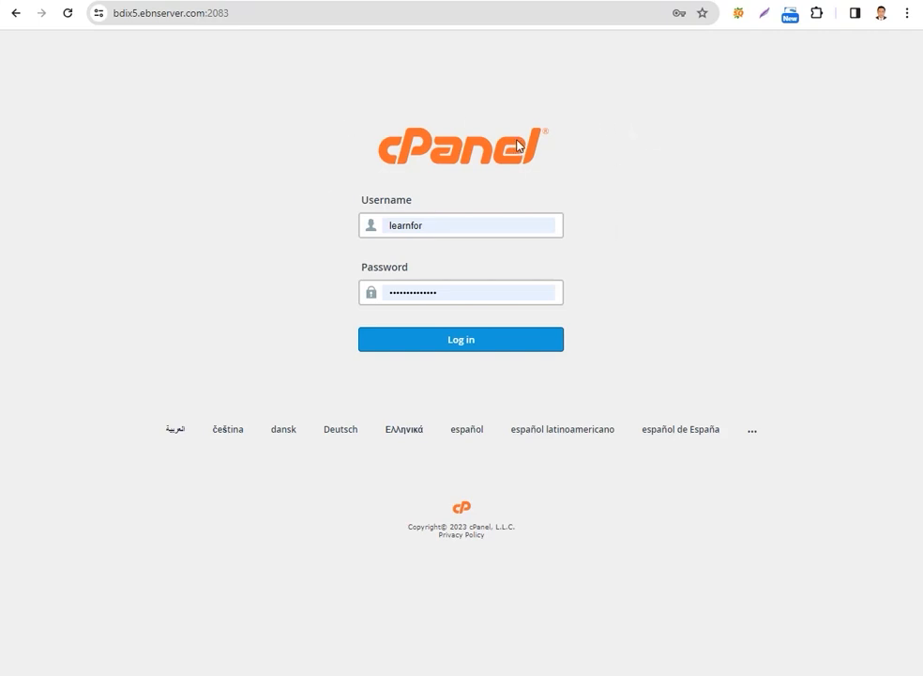
# Log in to cPanel with the saved credentials and open the WordPress installation form in the Softaculous Apps Installer
pyautogui.click(470, 342)
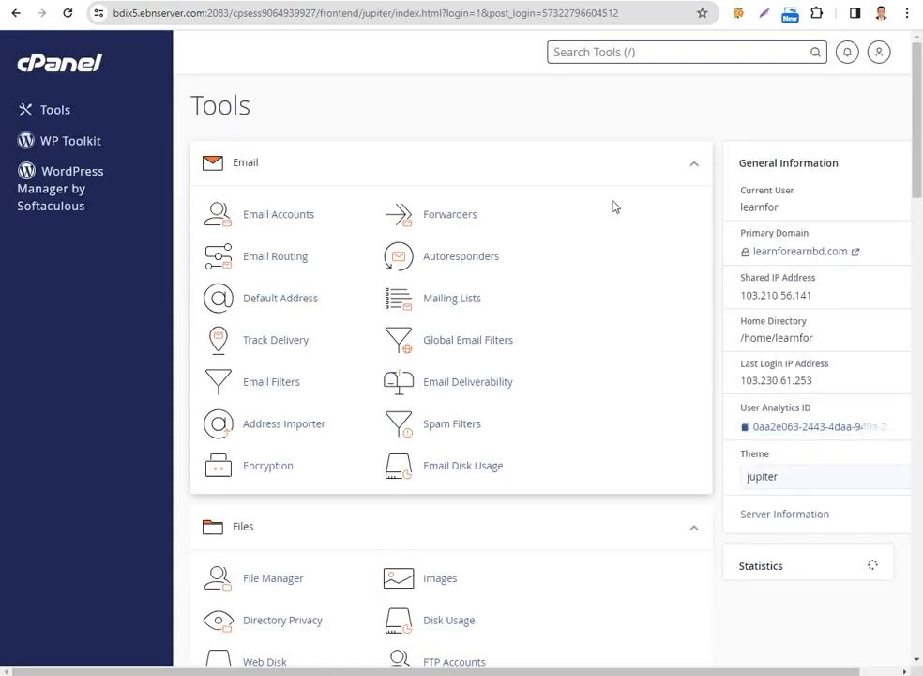
pyautogui.scroll(-5, 482, 338)
pyautogui.scroll(-10, 481, 326)
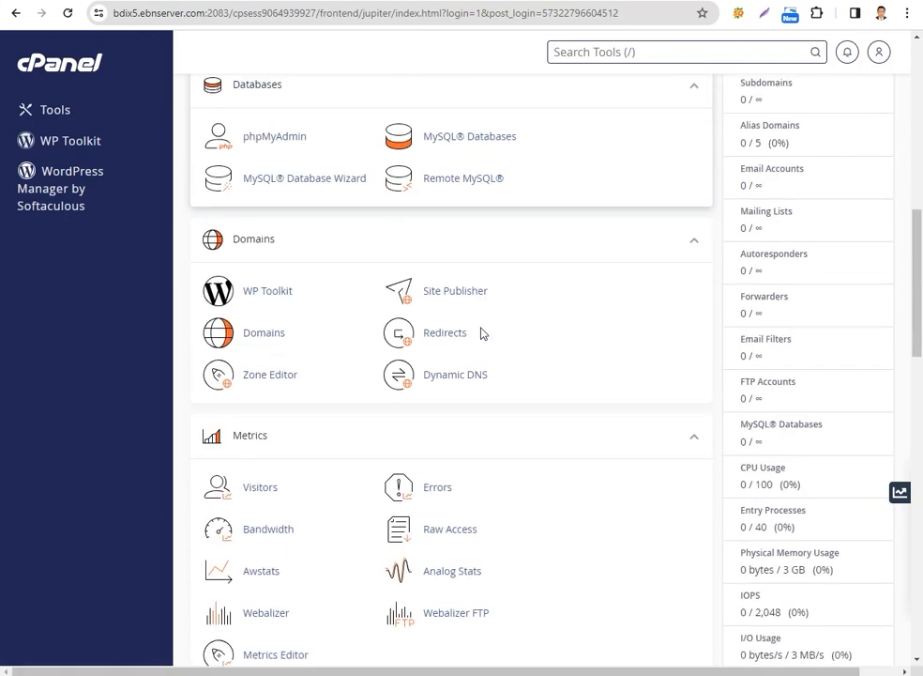
pyautogui.scroll(-4, 478, 331)
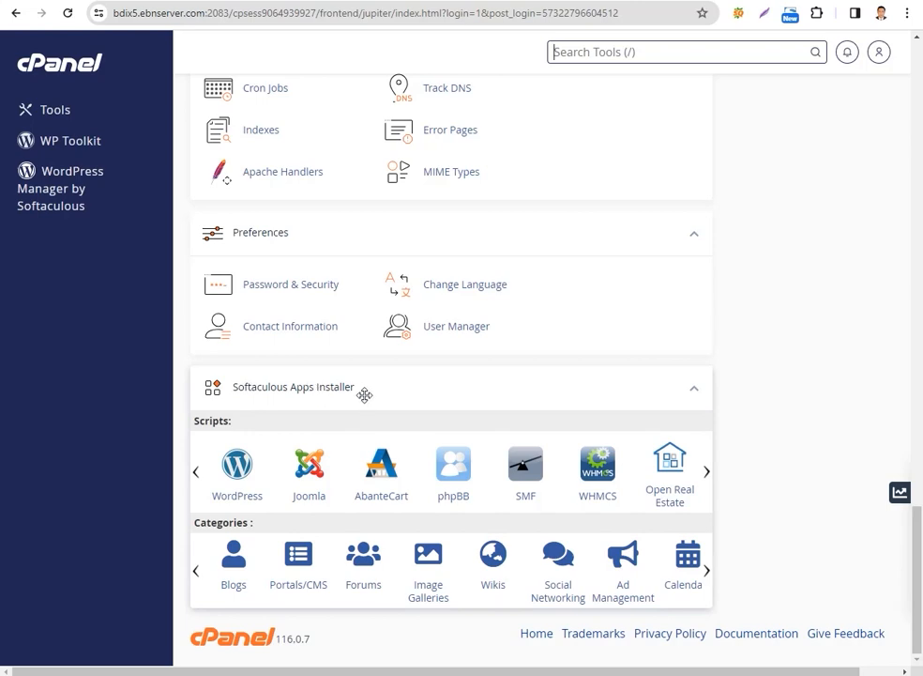
pyautogui.click(238, 477)
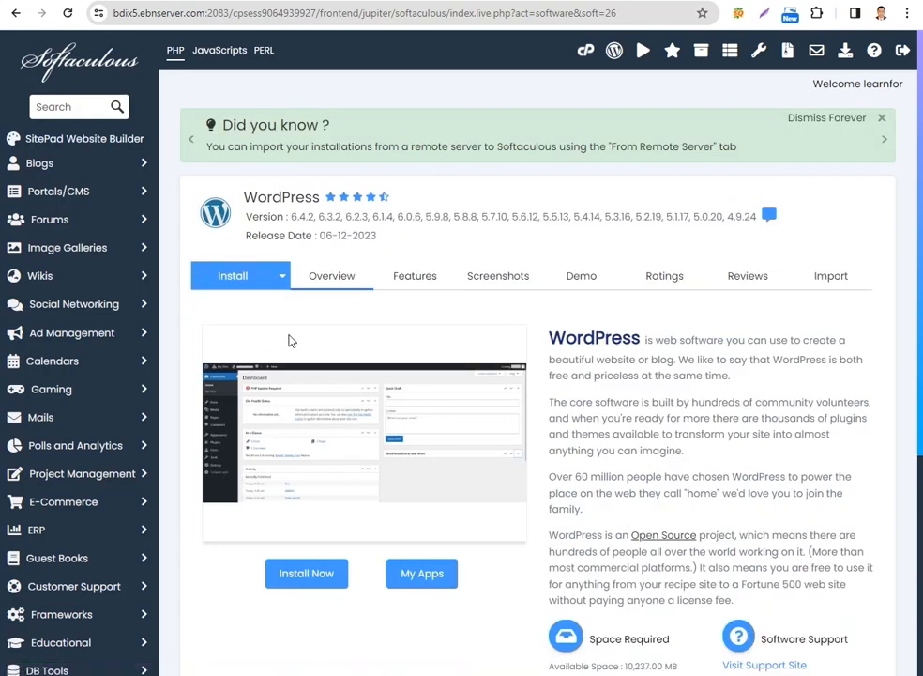
pyautogui.scroll(-3, 291, 339)
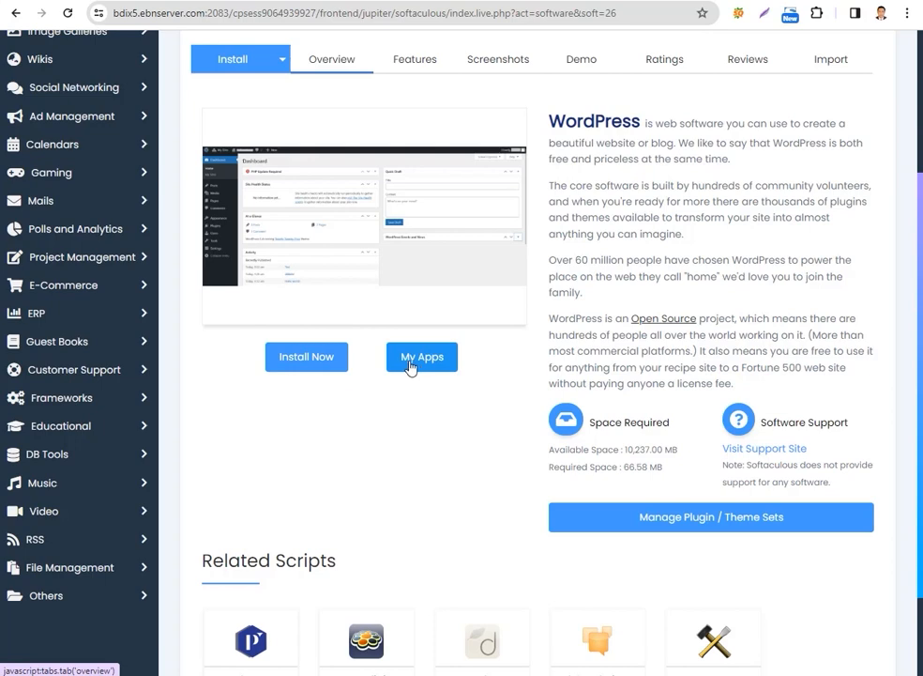
pyautogui.click(304, 358)
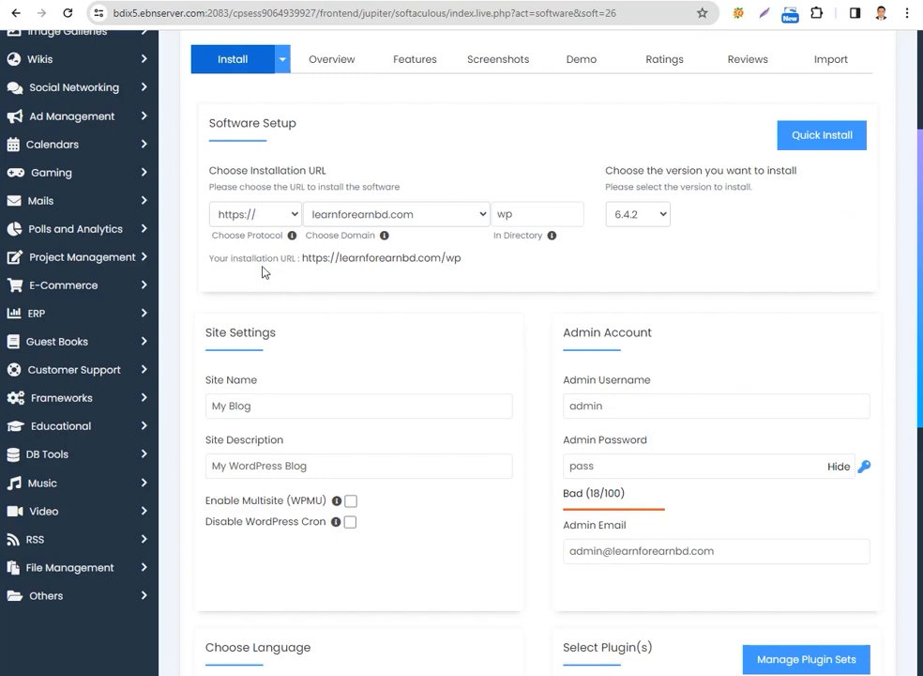
pyautogui.click(295, 218)
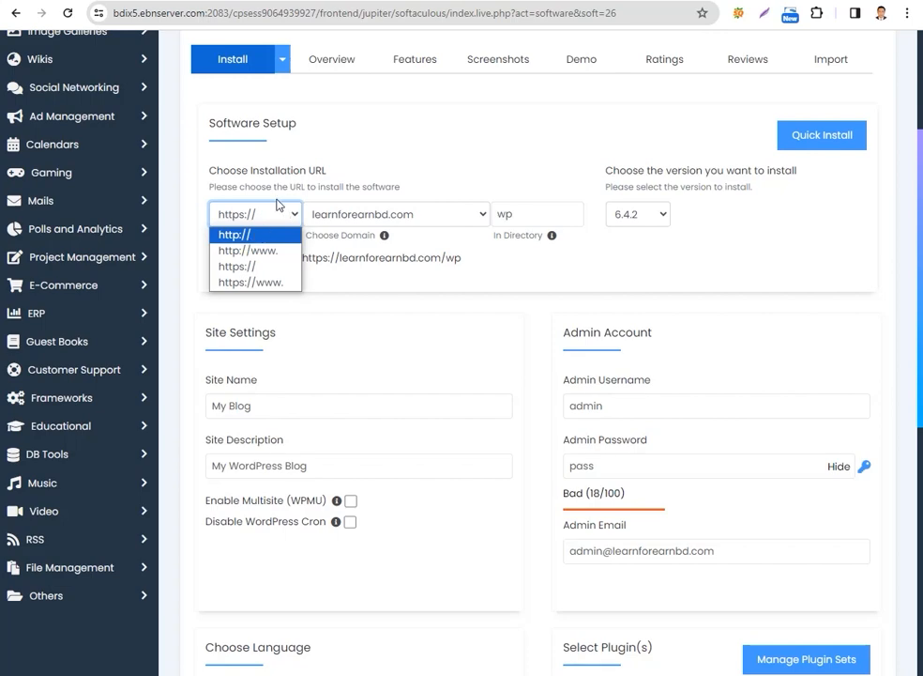
pyautogui.click(249, 251)
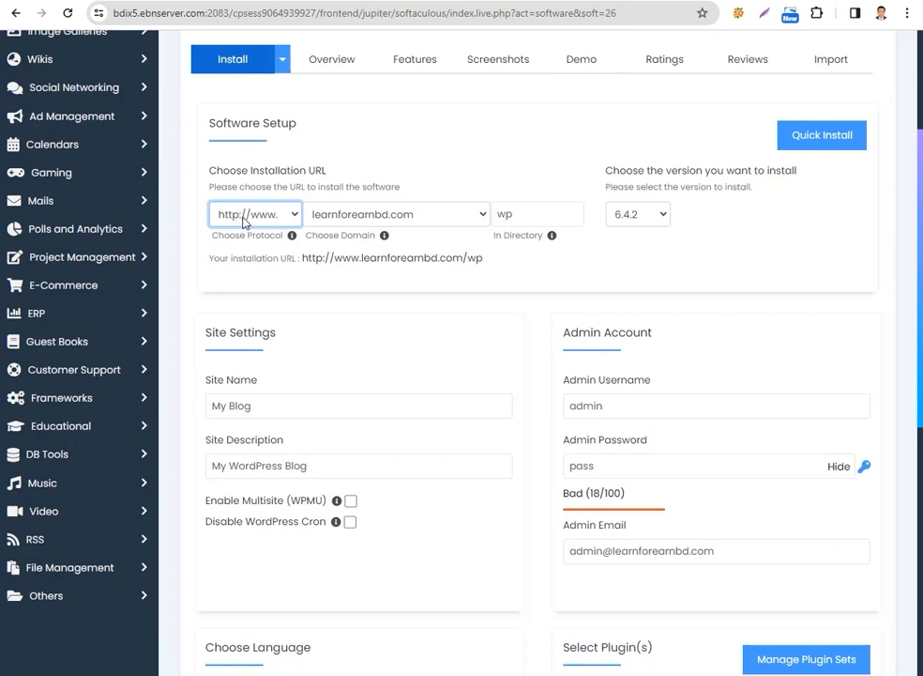
pyautogui.click(296, 216)
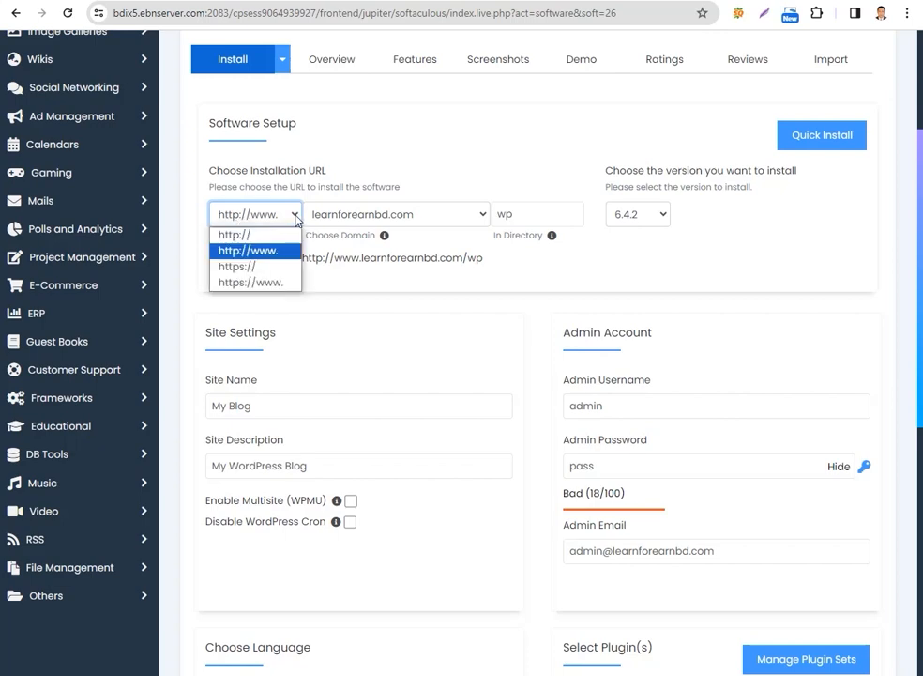
pyautogui.click(268, 284)
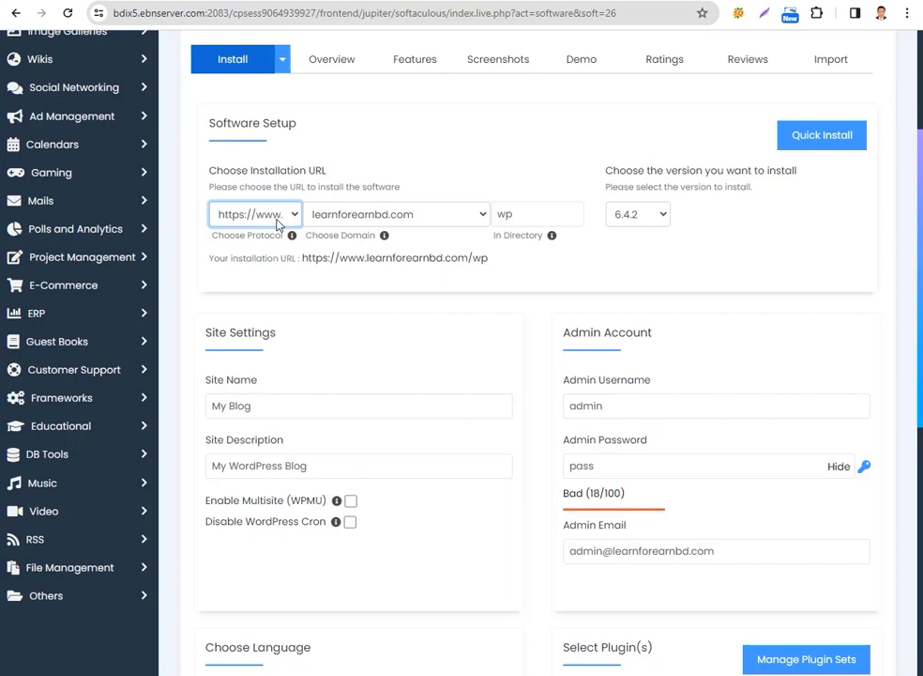
# Clear the installation directory so WordPress installs at the root of learnforearnbd.com, and check the domain selection
pyautogui.click(514, 215)
pyautogui.moveTo(529, 214); pyautogui.dragTo(496, 213)
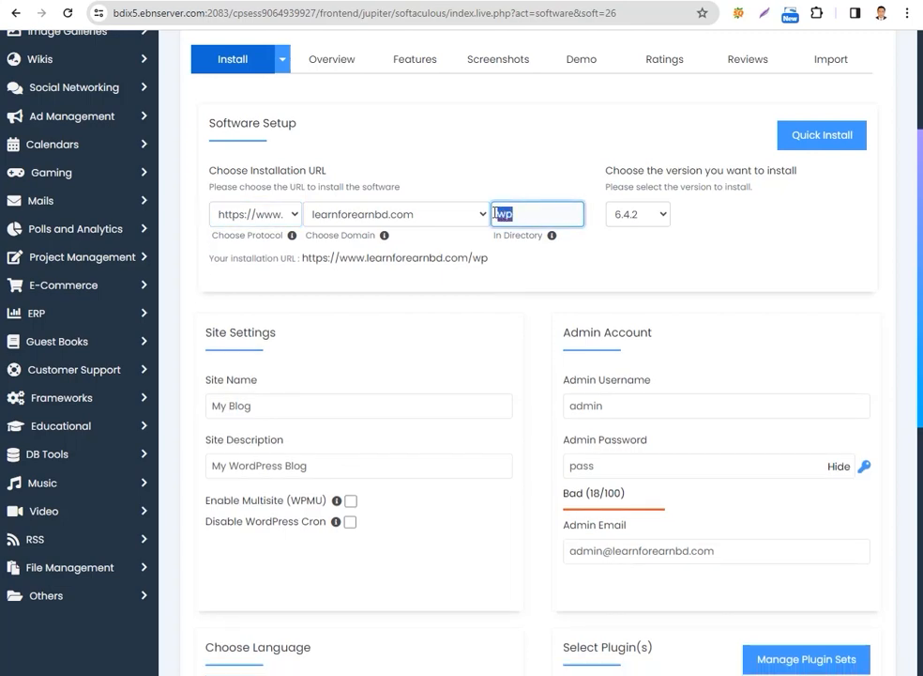
pyautogui.press('BackSpace')
pyautogui.click(429, 218)
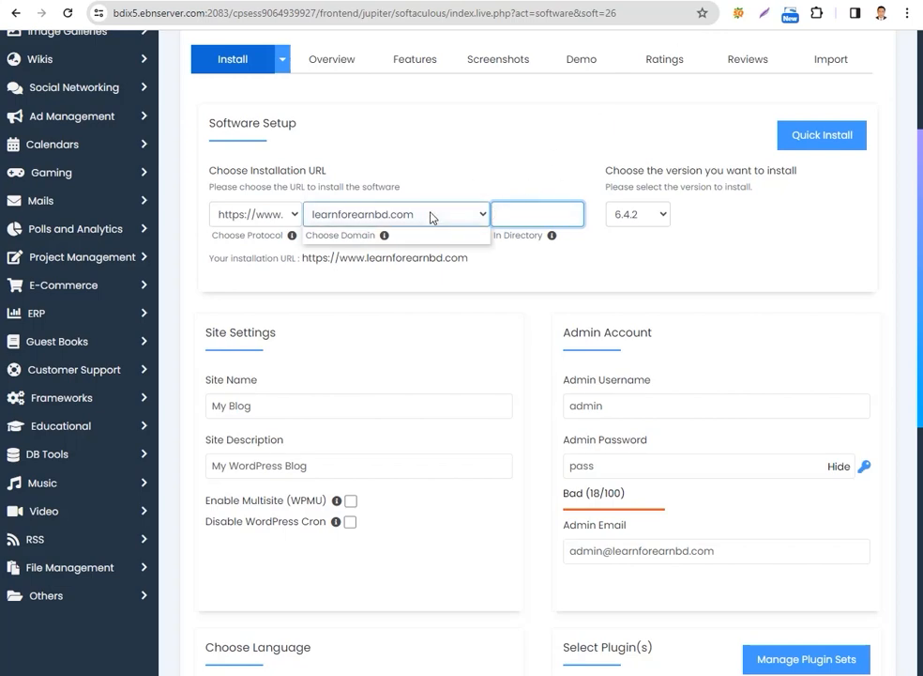
# Open learnforearnbd.com in a new tab to inspect the site's root, and return to the directory setting of the installation form
pyautogui.hotkey('ctrl', 't')
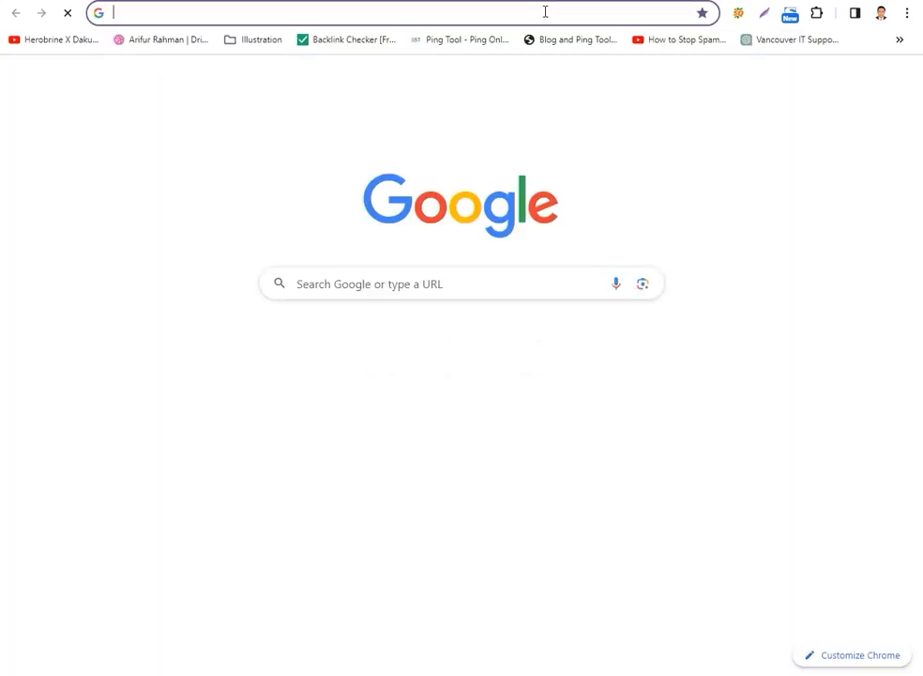
pyautogui.click(543, 11)
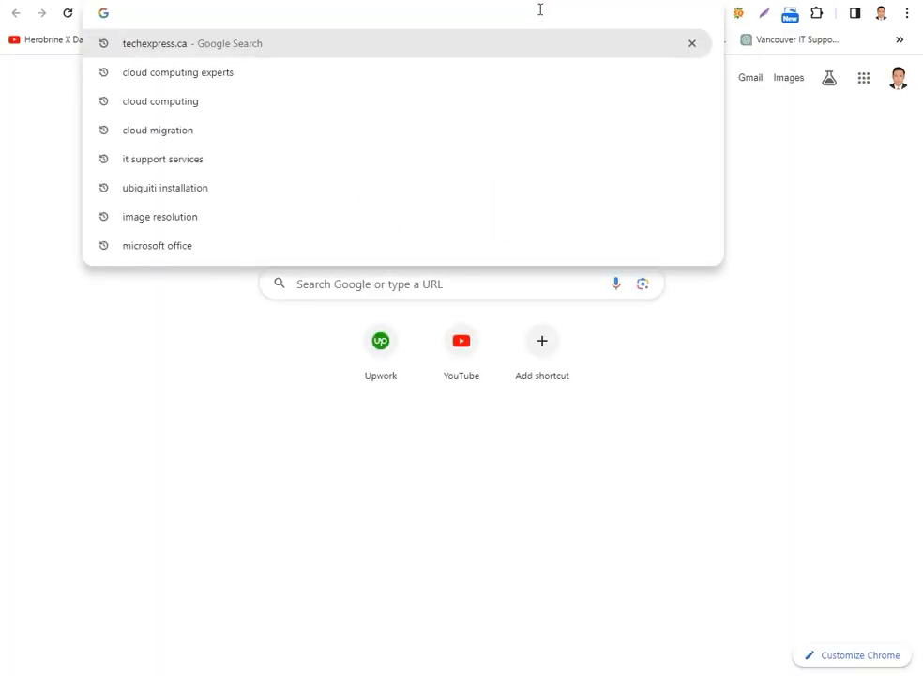
pyautogui.write('lea')
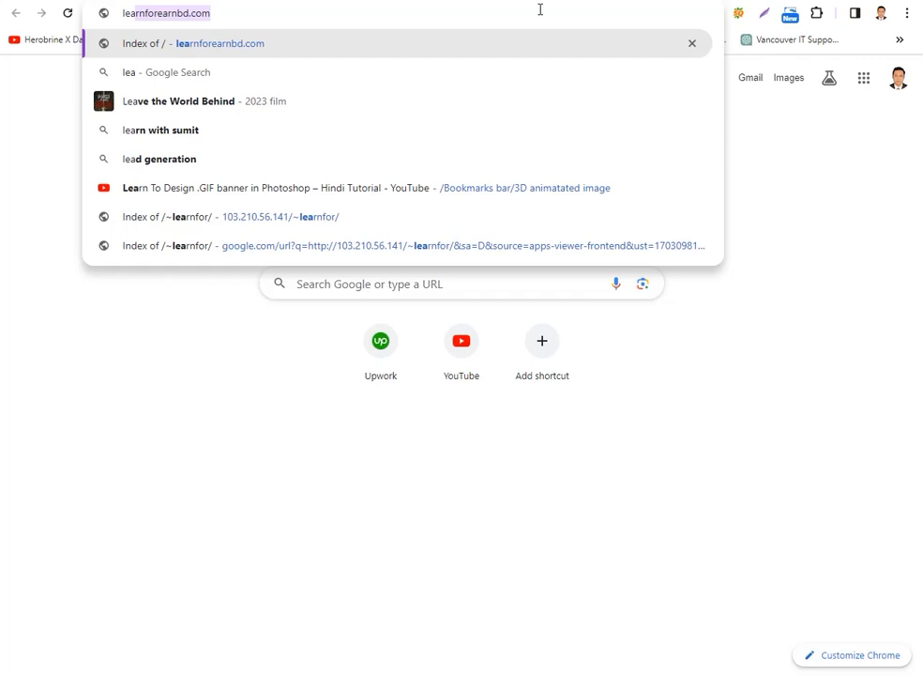
pyautogui.write('rn')
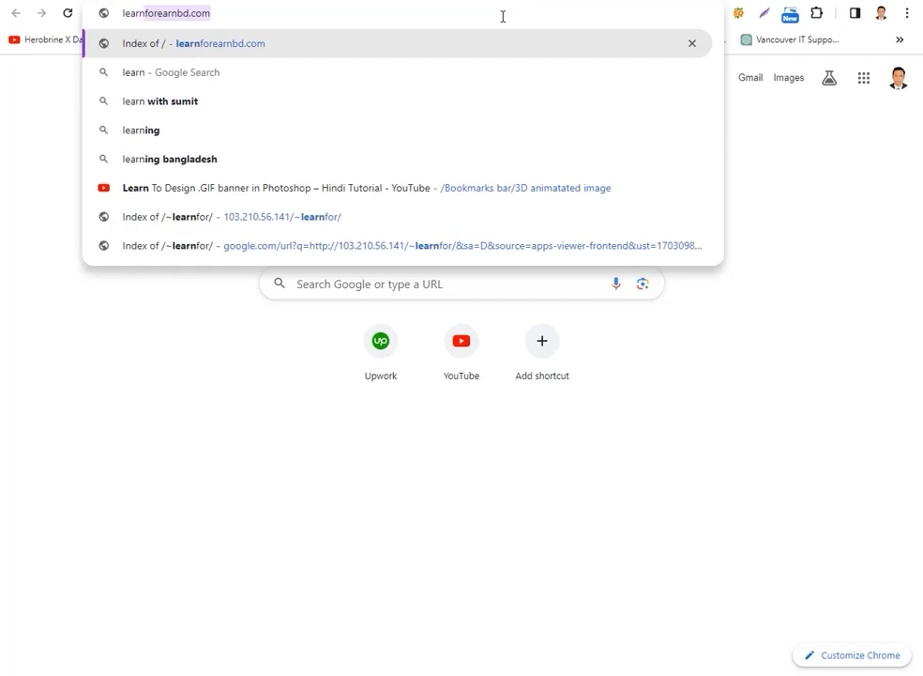
pyautogui.press('Right')
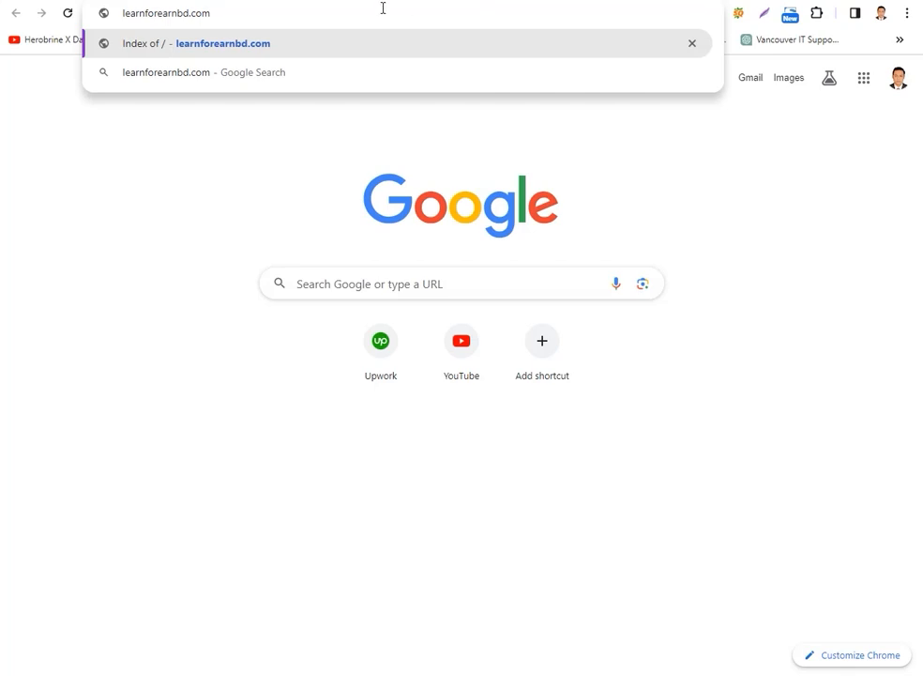
pyautogui.press('Return')
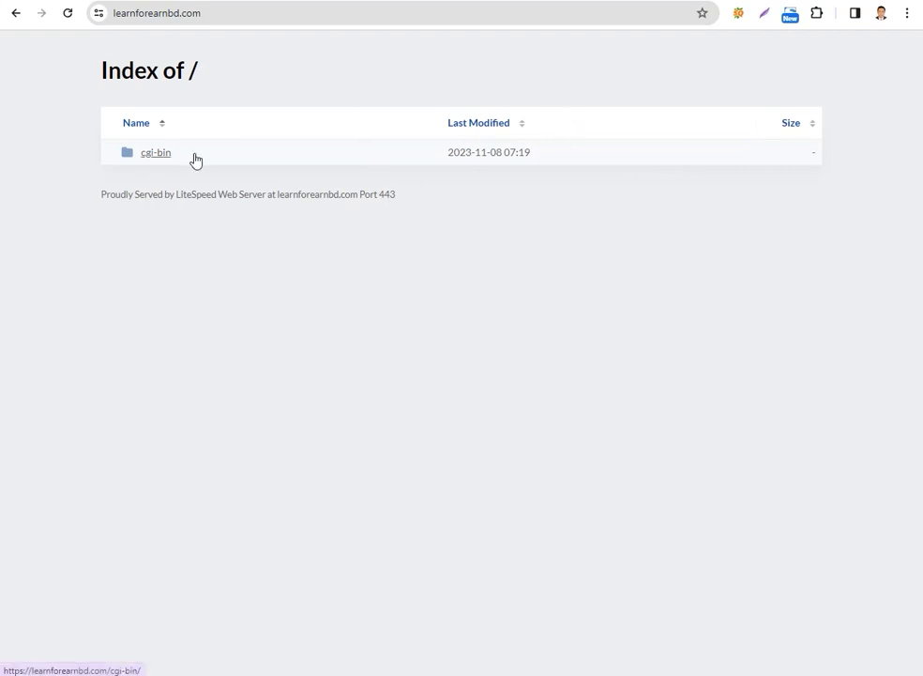
pyautogui.click(528, 1)
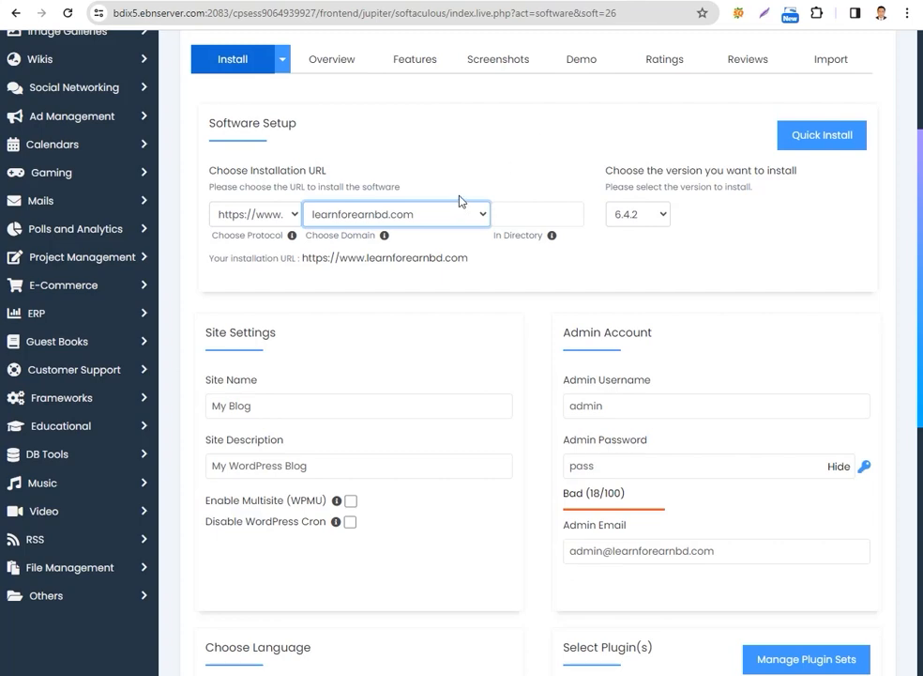
pyautogui.click(530, 210)
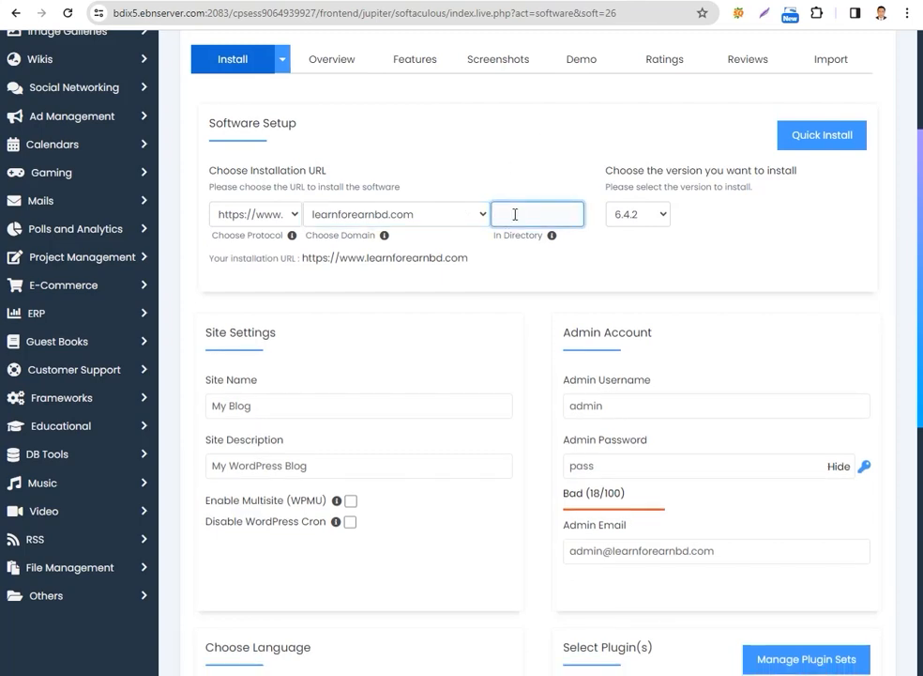
pyautogui.click(610, 1)
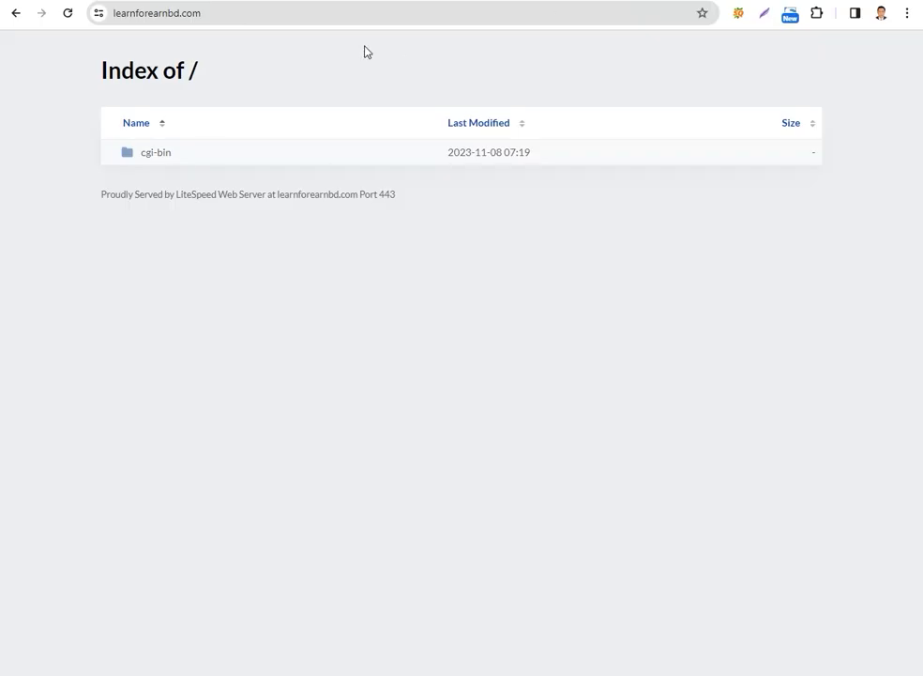
pyautogui.click(221, 10)
pyautogui.click(236, 9)
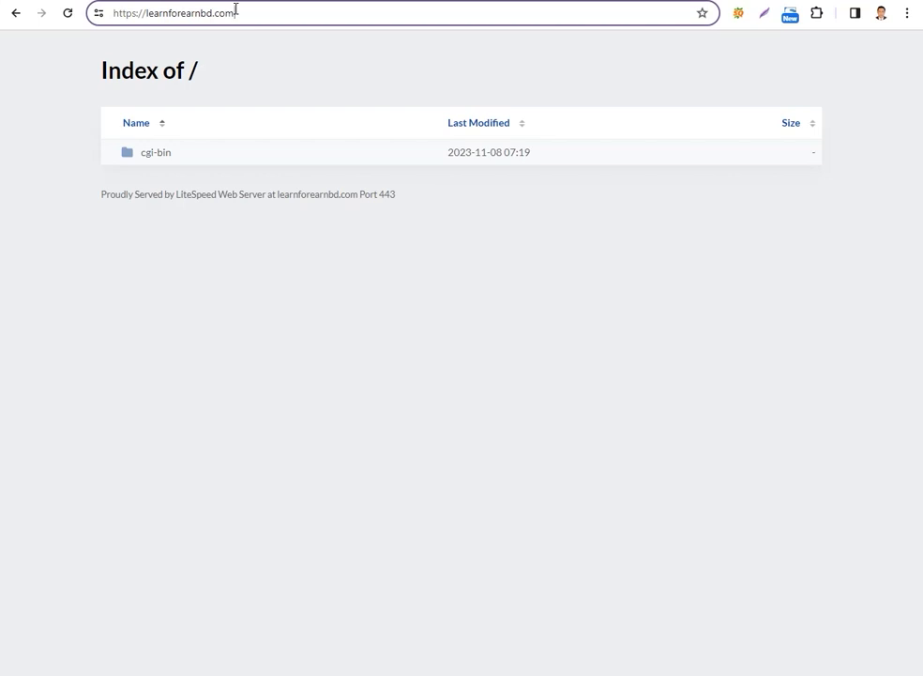
pyautogui.write('/w')
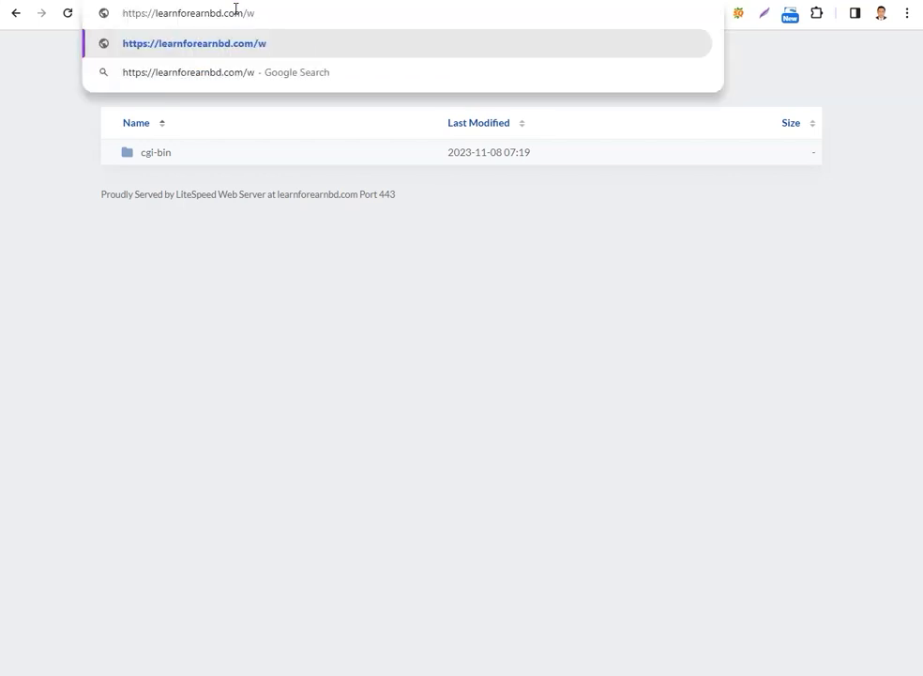
pyautogui.write('p')
pyautogui.press('BackSpace')
pyautogui.press('BackSpace')
pyautogui.press('BackSpace')
pyautogui.press('BackSpace')
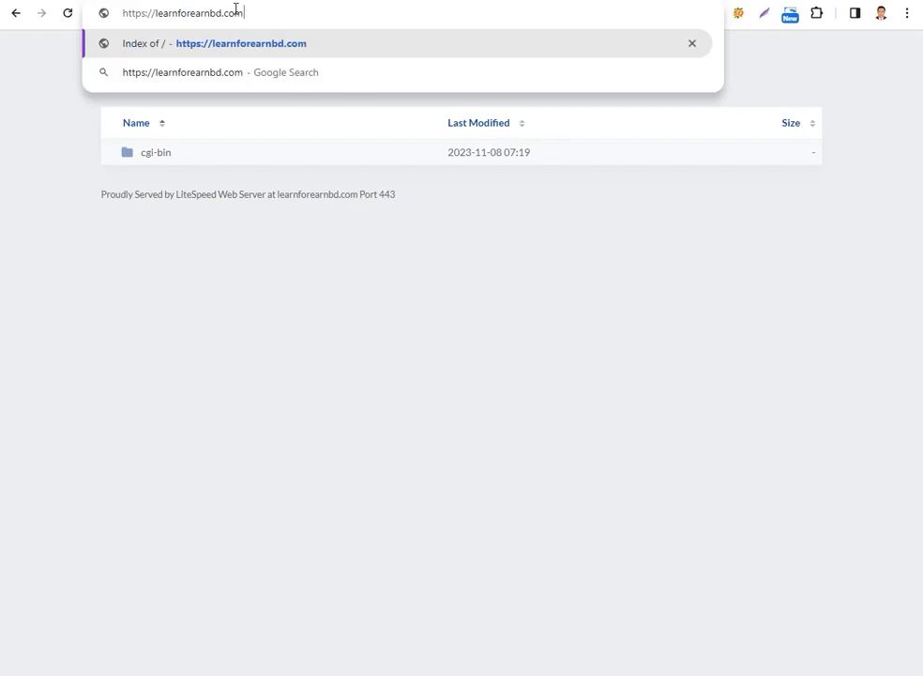
pyautogui.write('m')
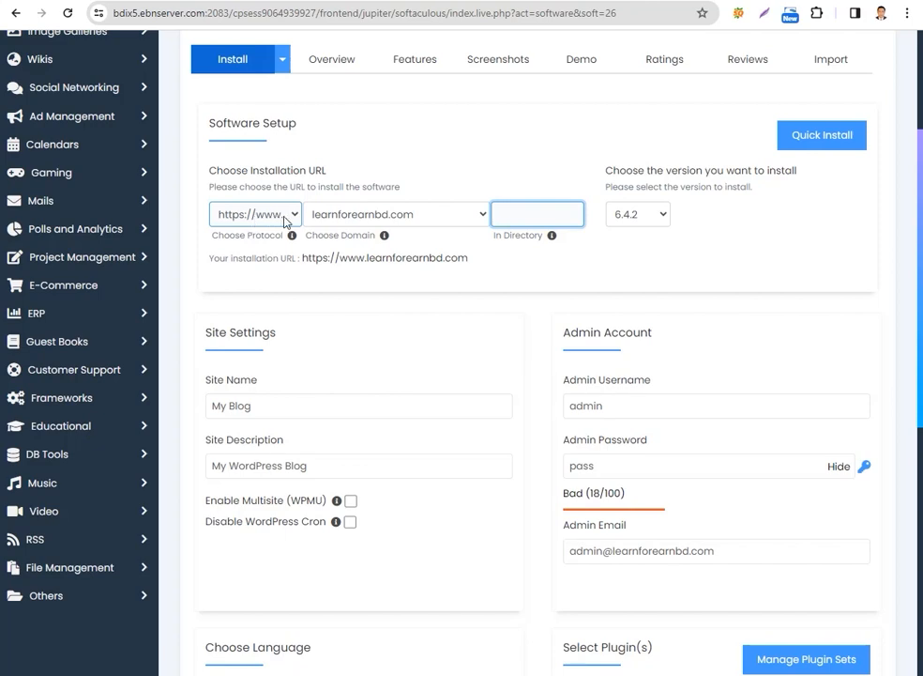
# Replace the default admin username in the Admin Account settings of the installation form with learnfor
pyautogui.click(721, 264)
pyautogui.scroll(-1, 472, 335)
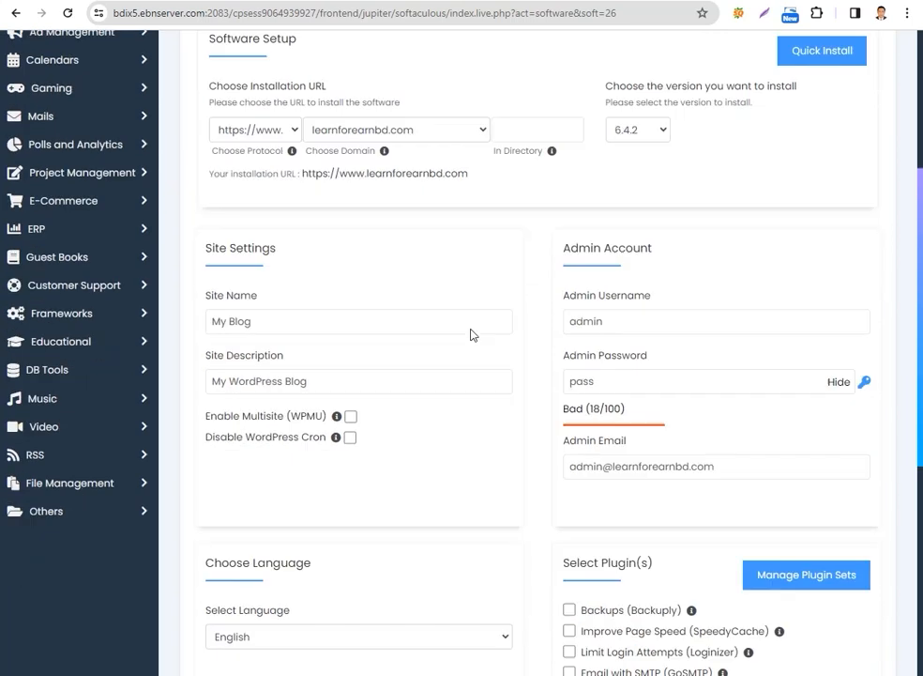
pyautogui.scroll(-2, 472, 335)
pyautogui.scroll(1, 472, 335)
pyautogui.click(642, 266)
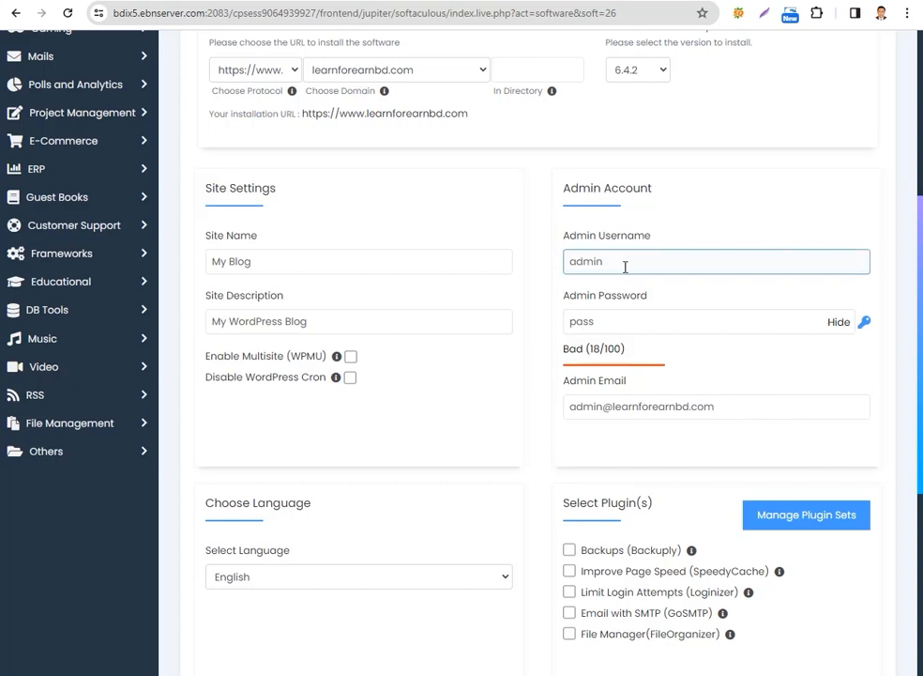
pyautogui.click(649, 262)
pyautogui.moveTo(649, 262); pyautogui.dragTo(562, 262)
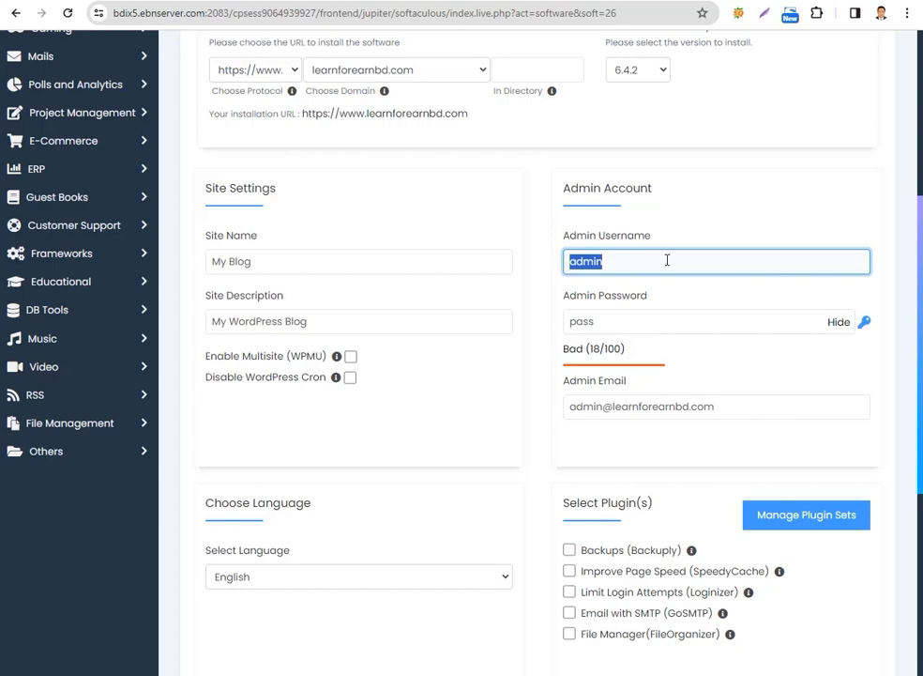
pyautogui.press('BackSpace')
pyautogui.write('learnfor')
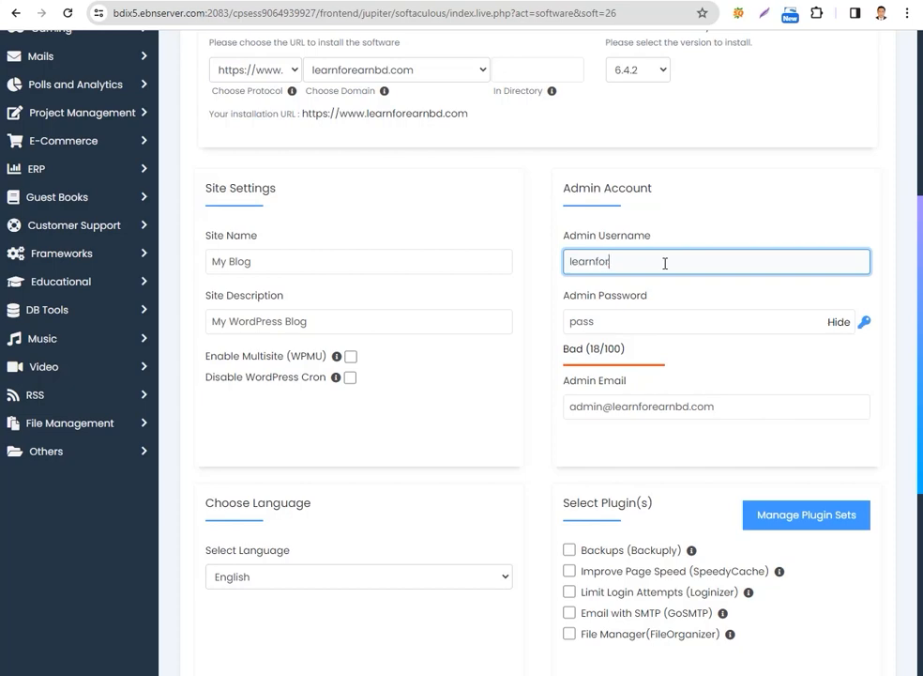
# Clear the default admin password and make the characters in the password field visible
pyautogui.click(639, 320)
pyautogui.moveTo(612, 320); pyautogui.dragTo(560, 325)
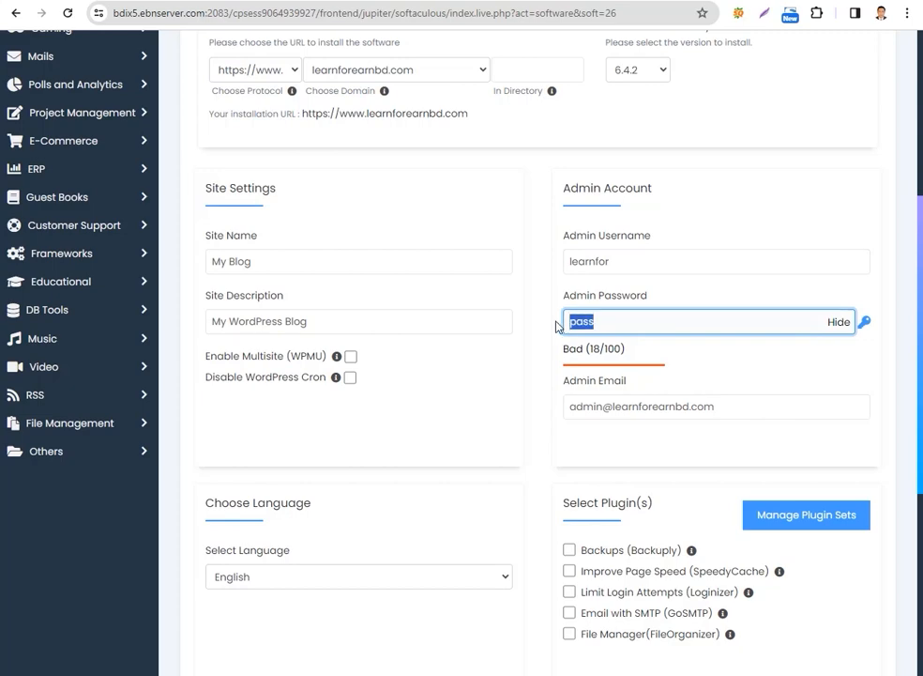
pyautogui.press('BackSpace')
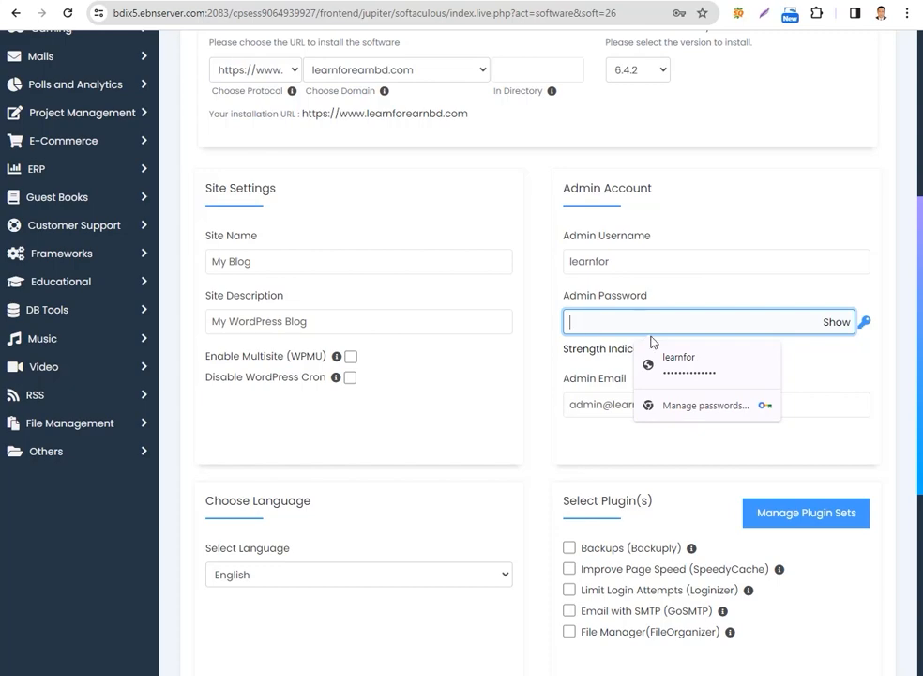
pyautogui.click(835, 322)
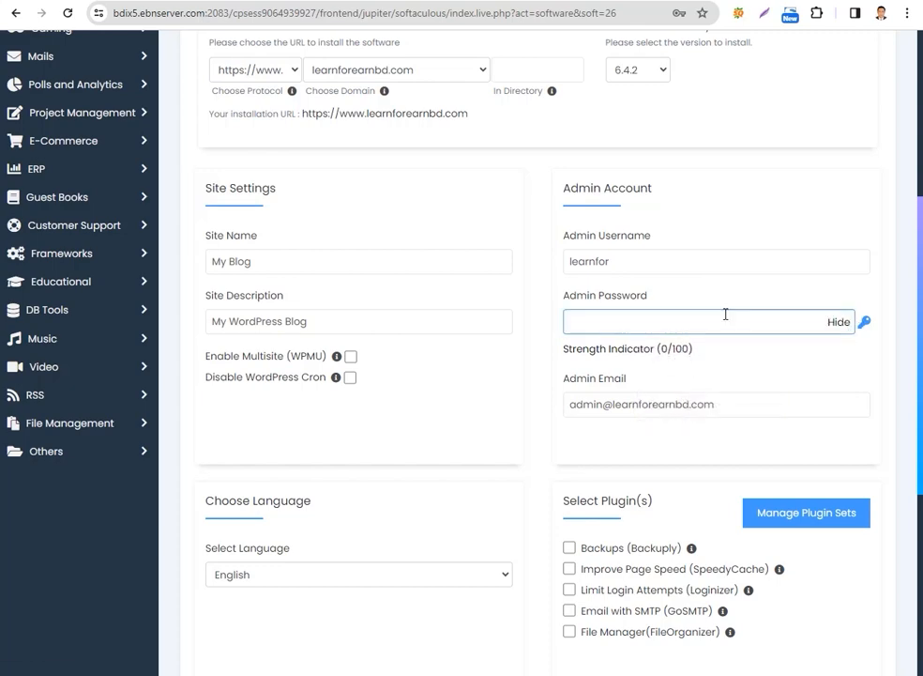
pyautogui.click(632, 324)
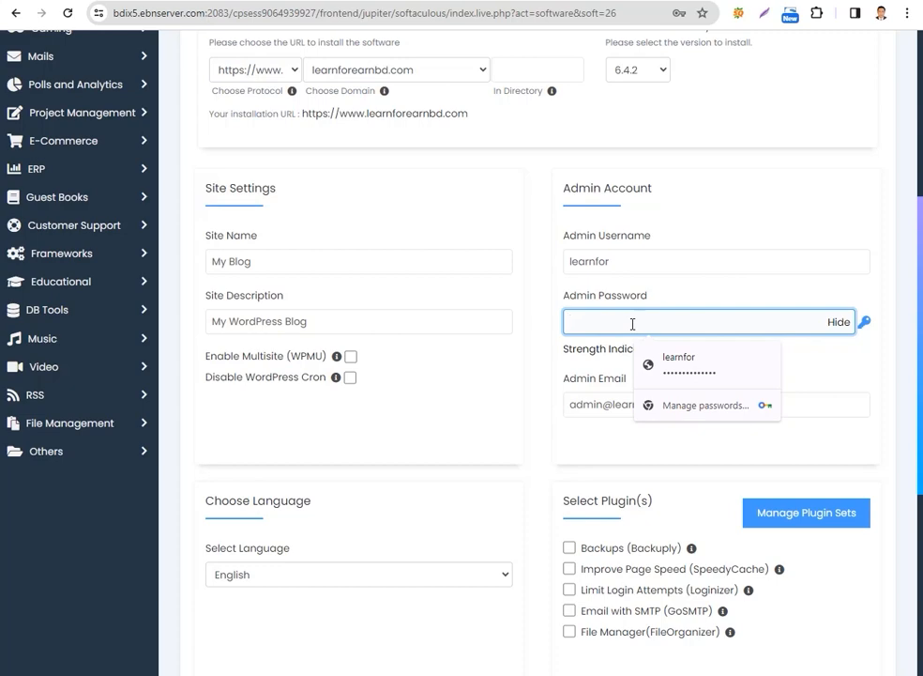
pyautogui.write('K')
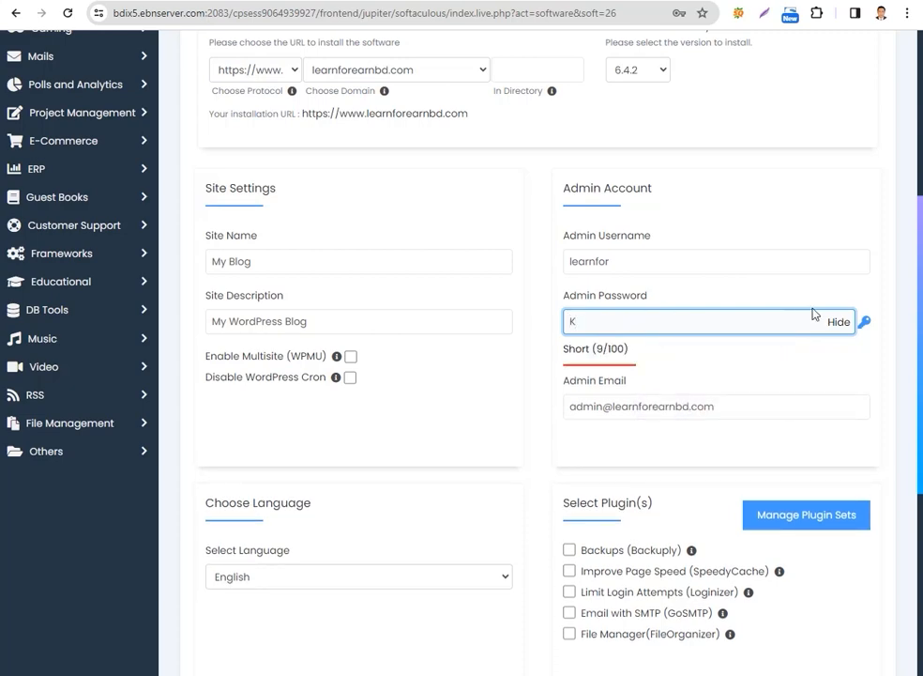
pyautogui.moveTo(639, 326); pyautogui.dragTo(552, 328)
pyautogui.press('BackSpace')
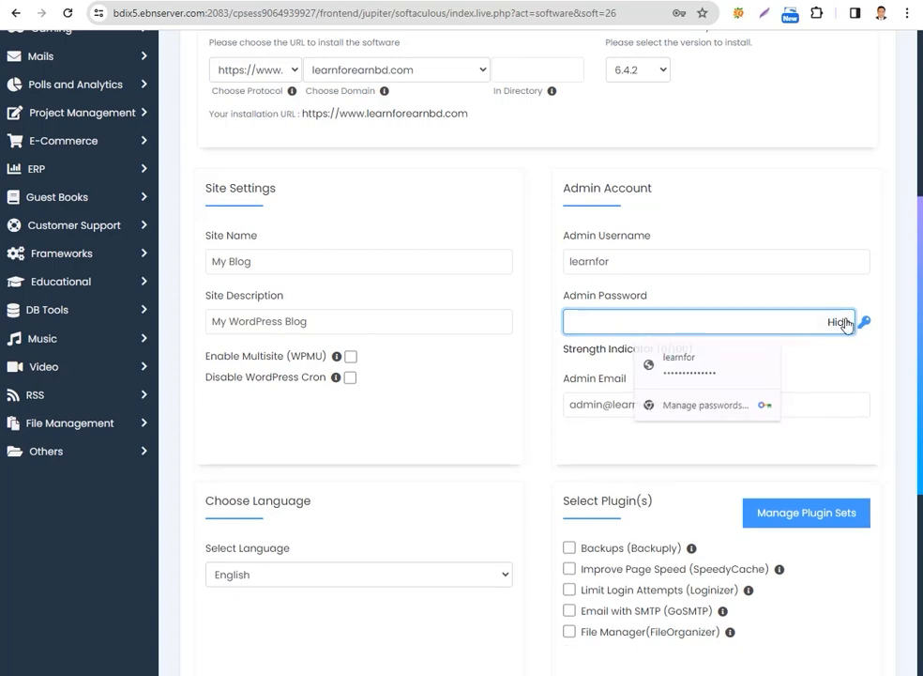
# Hide the password characters again and enter a custom admin password for the WordPress admin account
pyautogui.click(850, 322)
pyautogui.click(587, 327)
pyautogui.write('l')
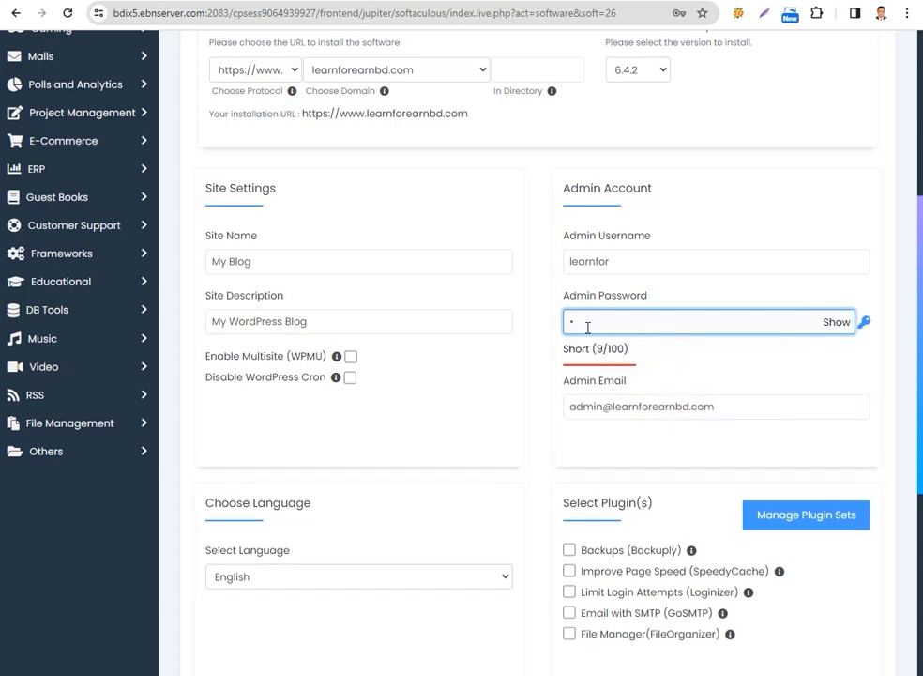
pyautogui.write('••••••••')
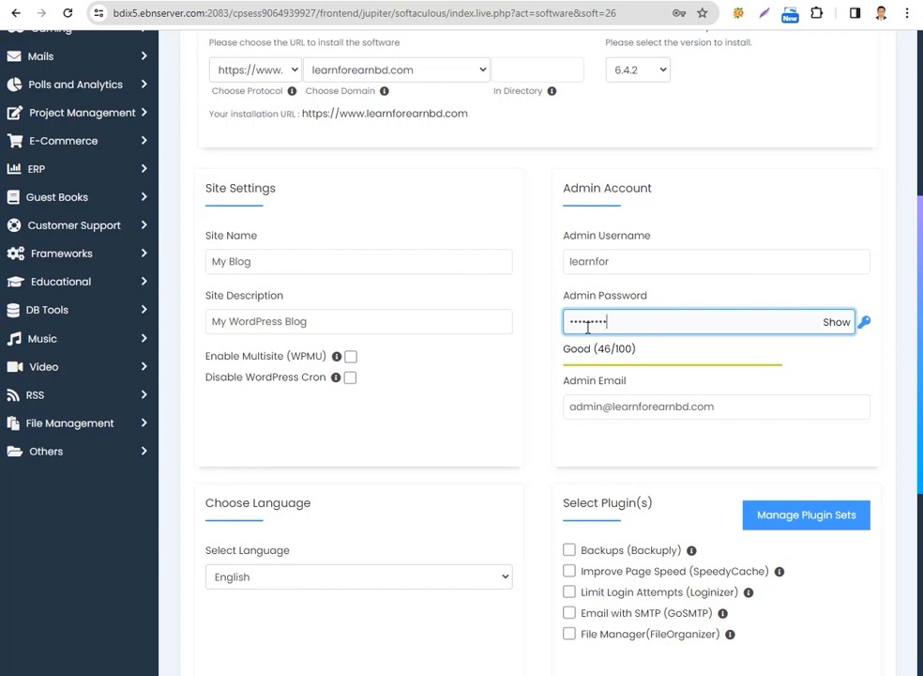
pyautogui.write('•••')
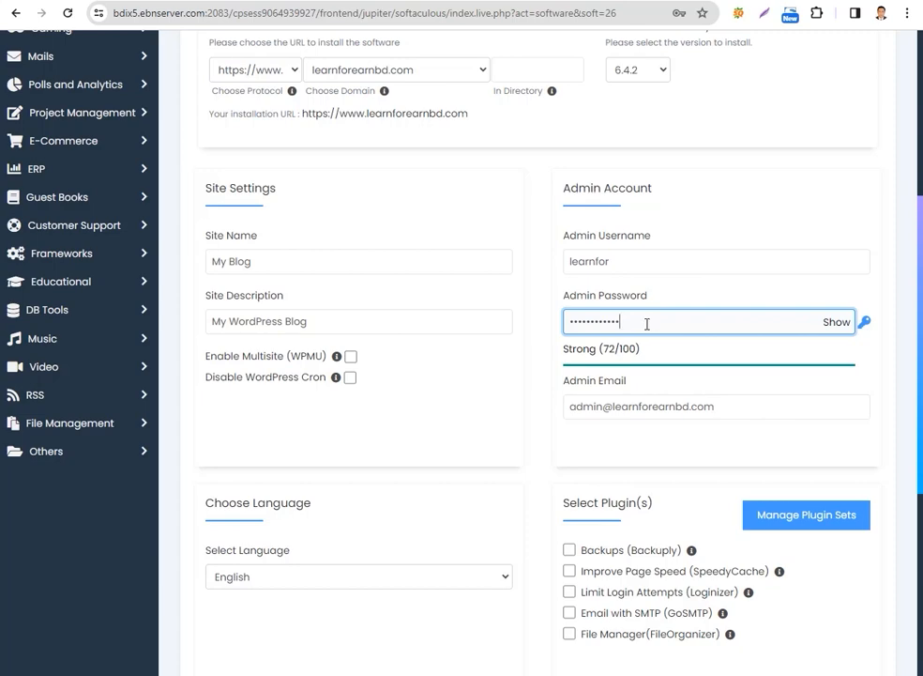
# Examine the Admin Email setting, including the part before the domain, and return to the password field
pyautogui.click(682, 406)
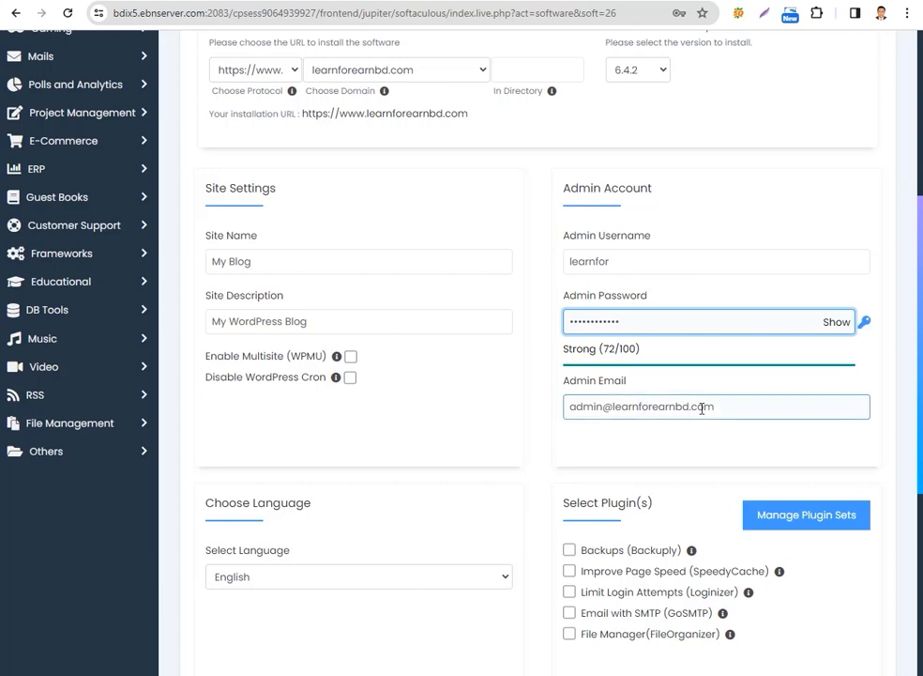
pyautogui.click(608, 407)
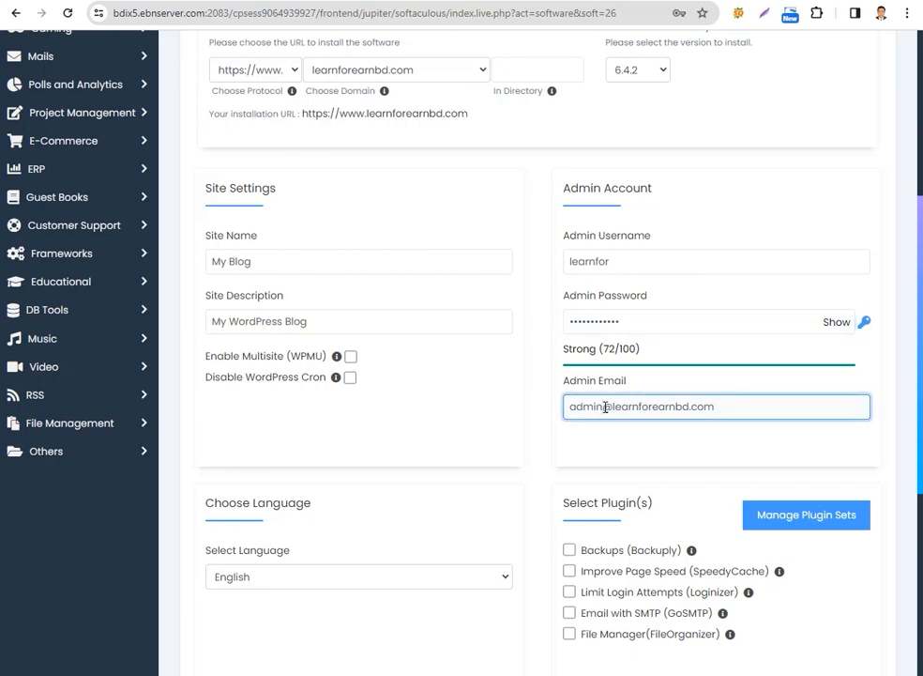
pyautogui.moveTo(605, 407); pyautogui.dragTo(569, 406)
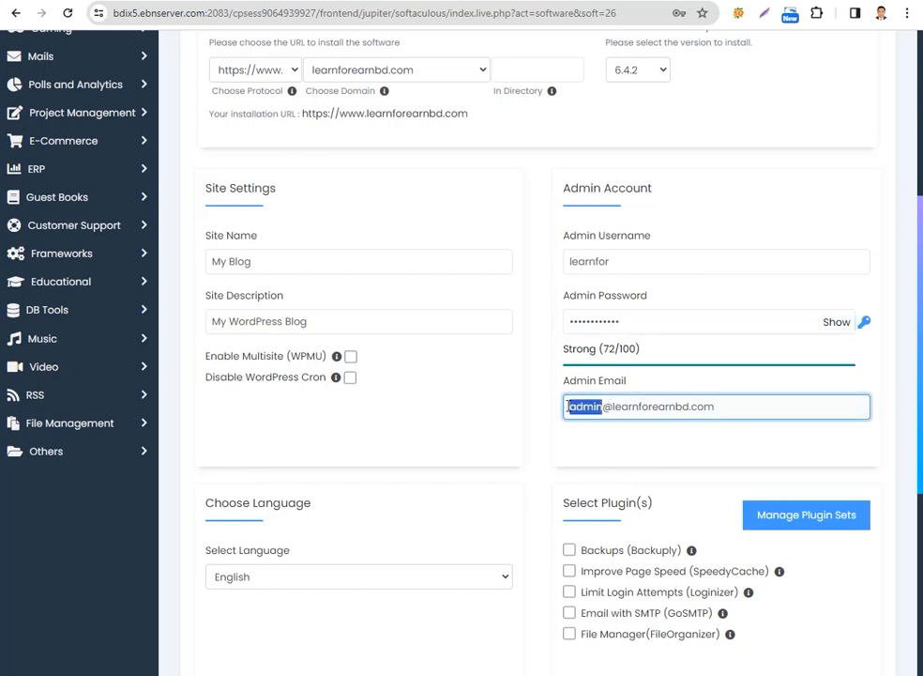
pyautogui.click(874, 377)
pyautogui.click(698, 322)
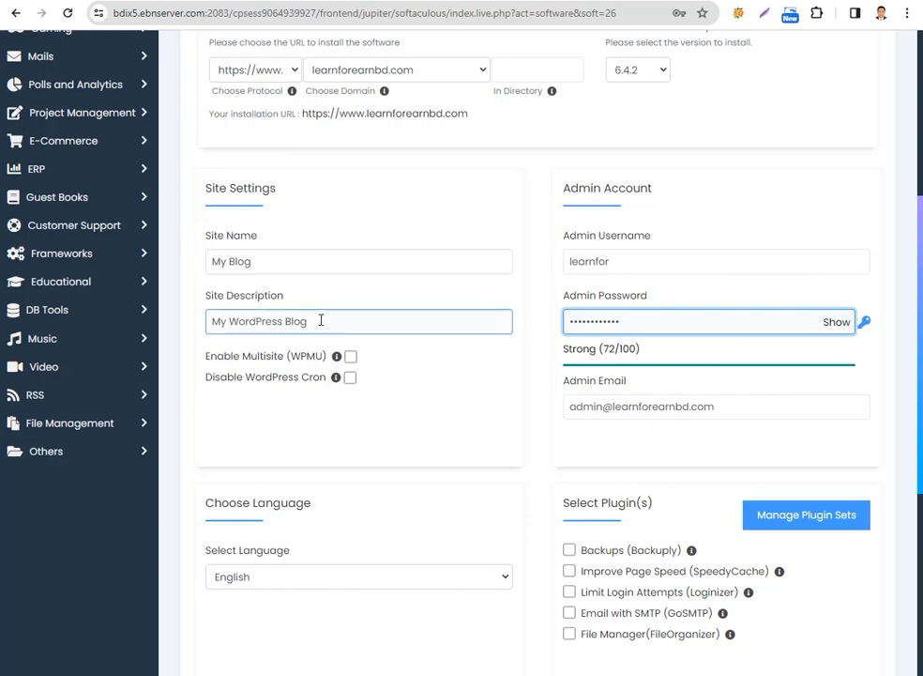
# Review the language, plugin, theme and advanced options of the installation form, expanding and collapsing the Select Theme and Advanced Options sections
pyautogui.scroll(-2, 225, 408)
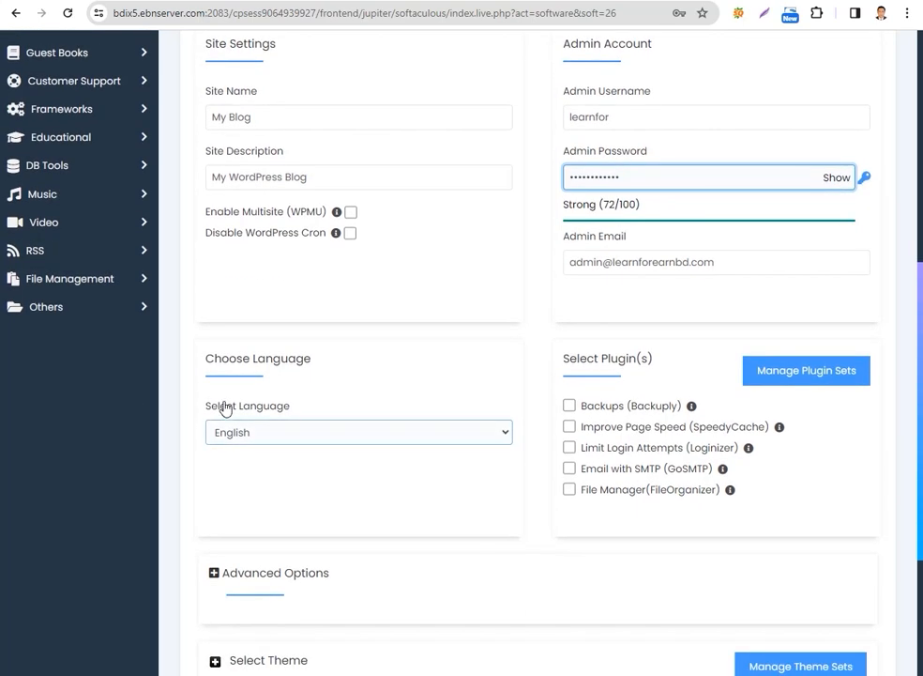
pyautogui.scroll(-3, 434, 438)
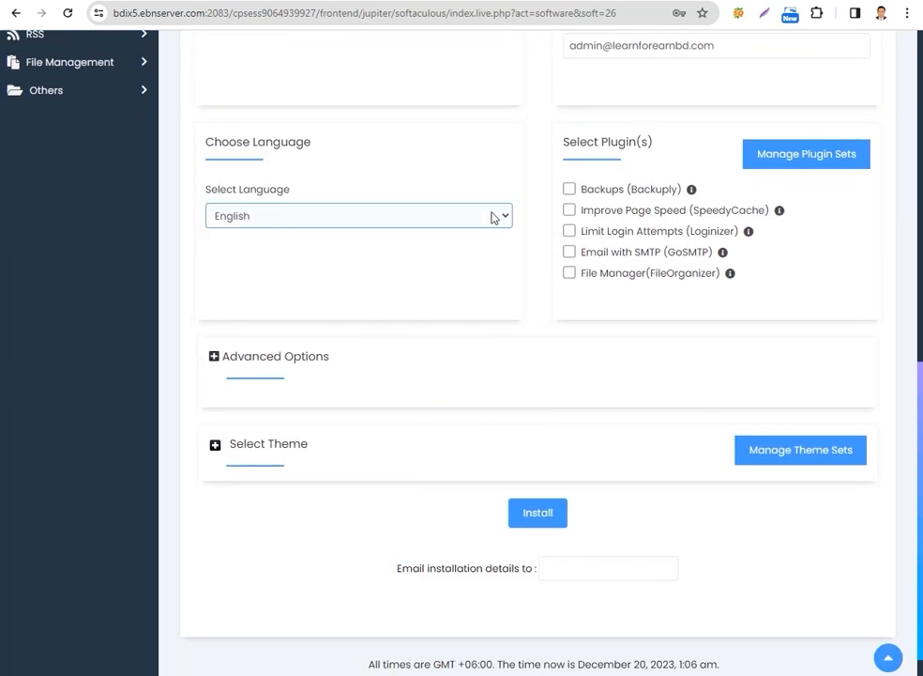
pyautogui.scroll(-1, 526, 340)
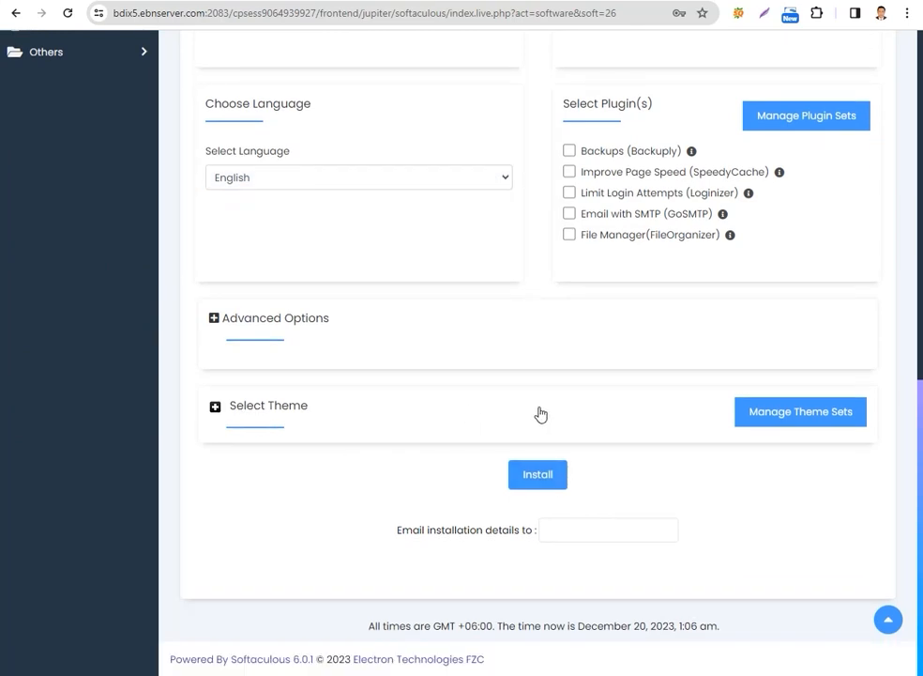
pyautogui.click(408, 417)
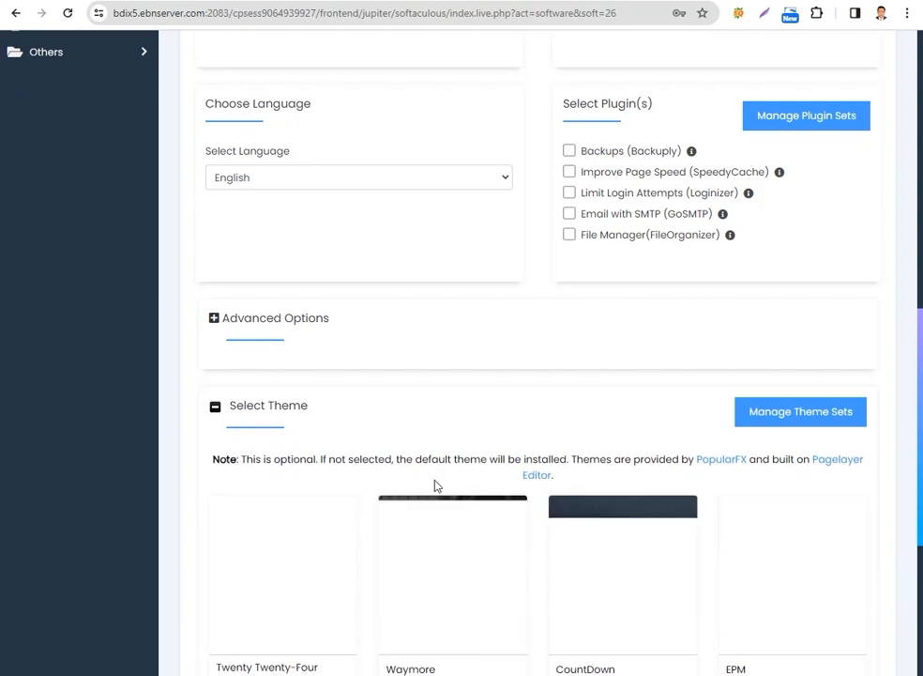
pyautogui.scroll(-2, 434, 485)
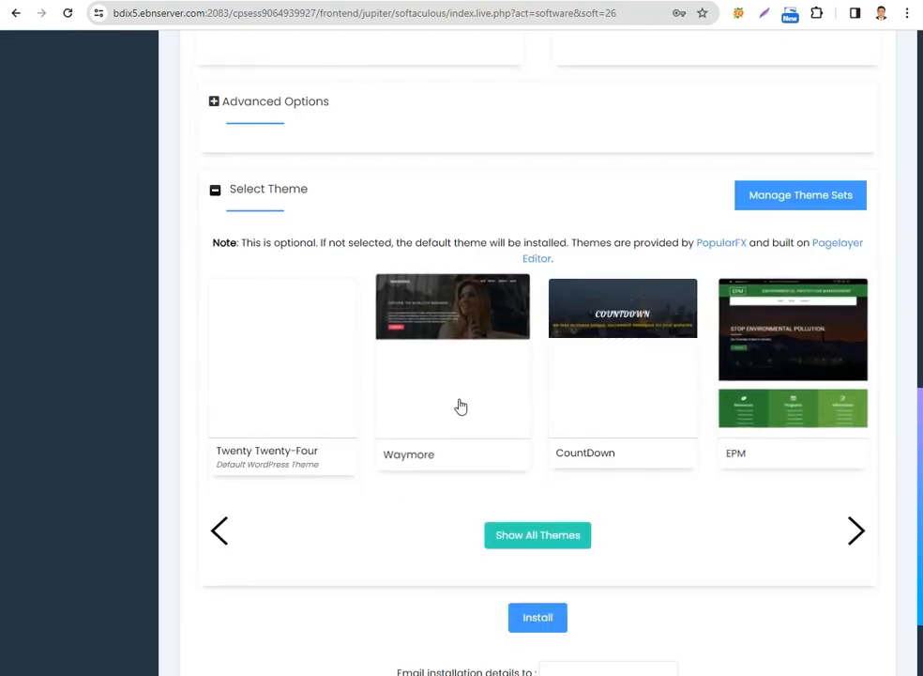
pyautogui.scroll(2, 421, 405)
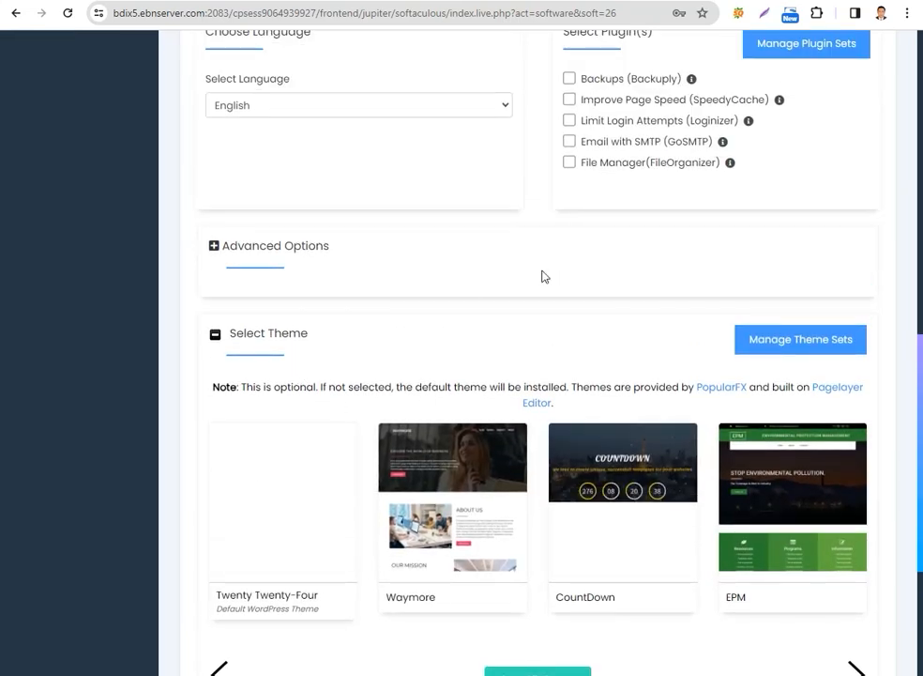
pyautogui.click(451, 269)
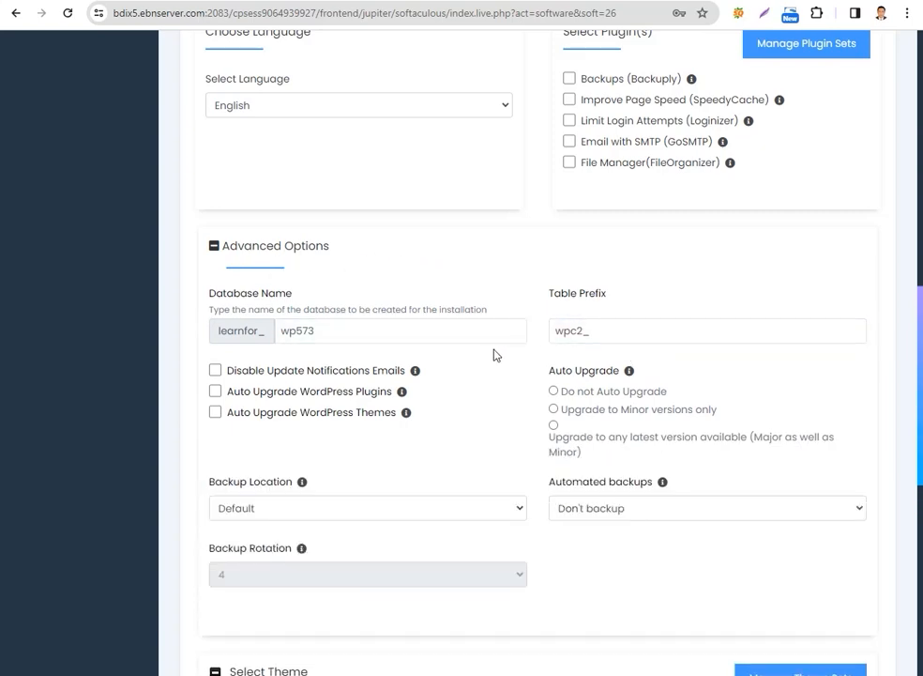
pyautogui.click(470, 264)
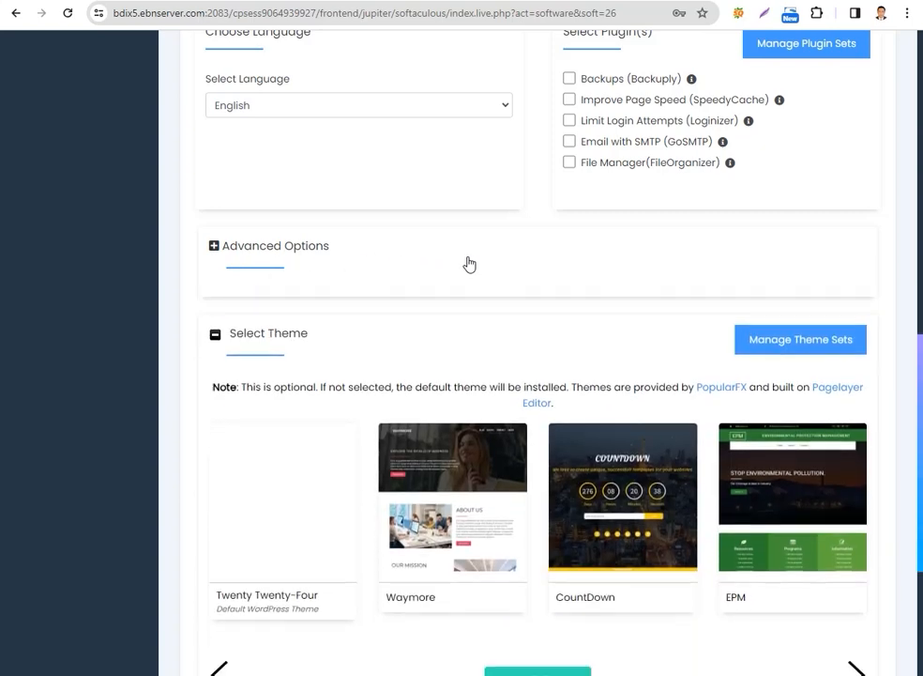
pyautogui.click(453, 332)
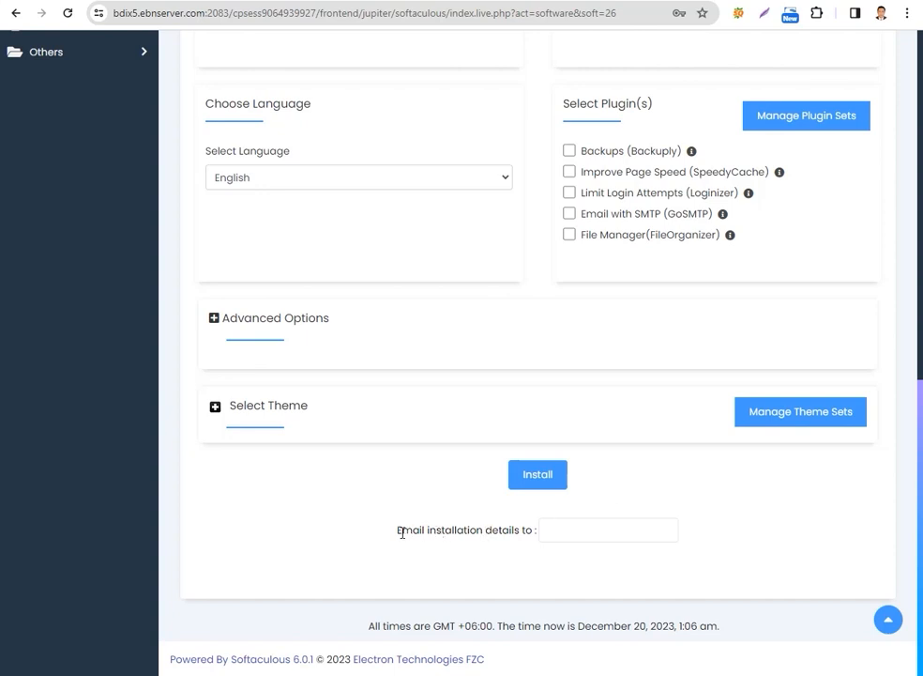
# Copy the Google account's email address from a new browser tab for the installation details email, and close that tab
pyautogui.moveTo(402, 532); pyautogui.dragTo(523, 531)
pyautogui.click(524, 531)
pyautogui.click(577, 528)
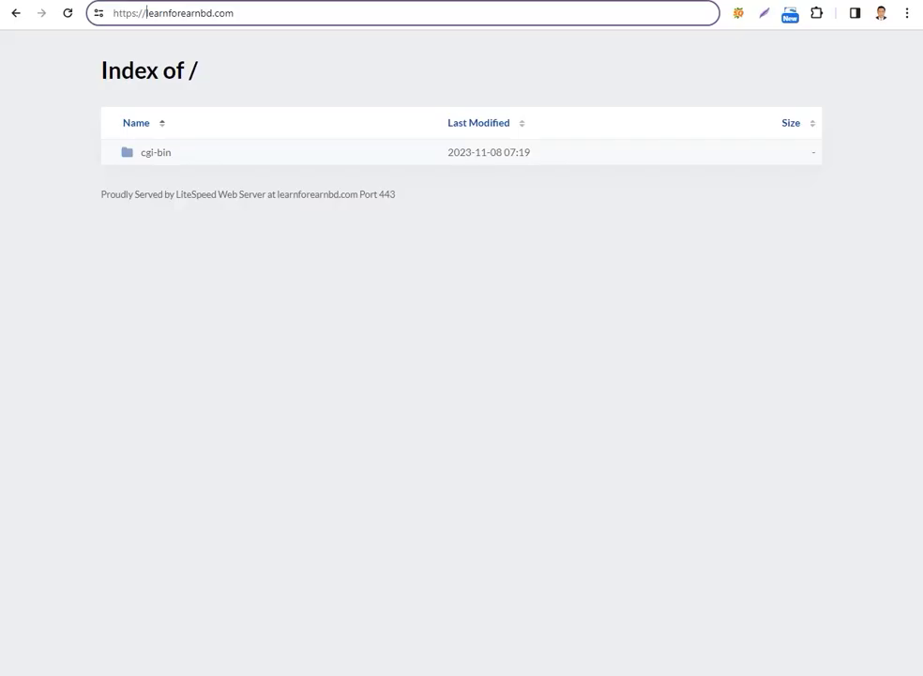
pyautogui.hotkey('ctrl', 't')
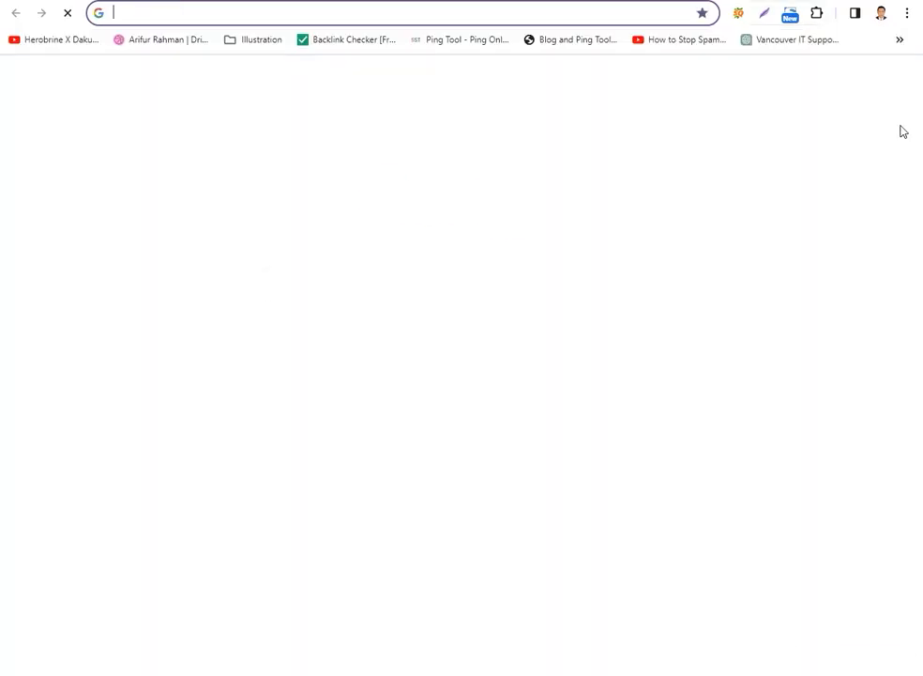
pyautogui.click(898, 78)
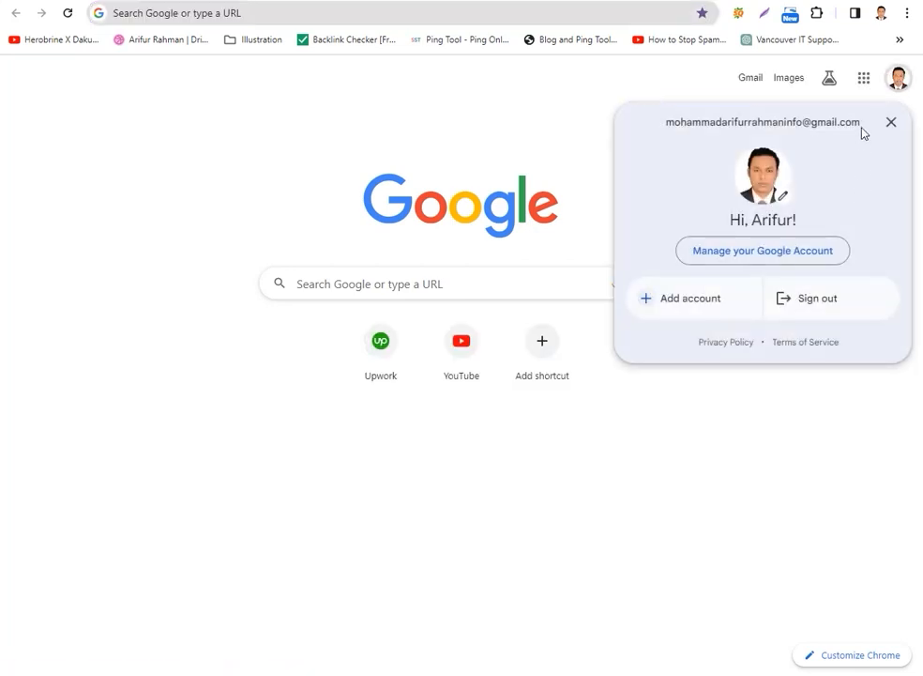
pyautogui.moveTo(862, 130); pyautogui.dragTo(651, 130)
pyautogui.rightClick(680, 122)
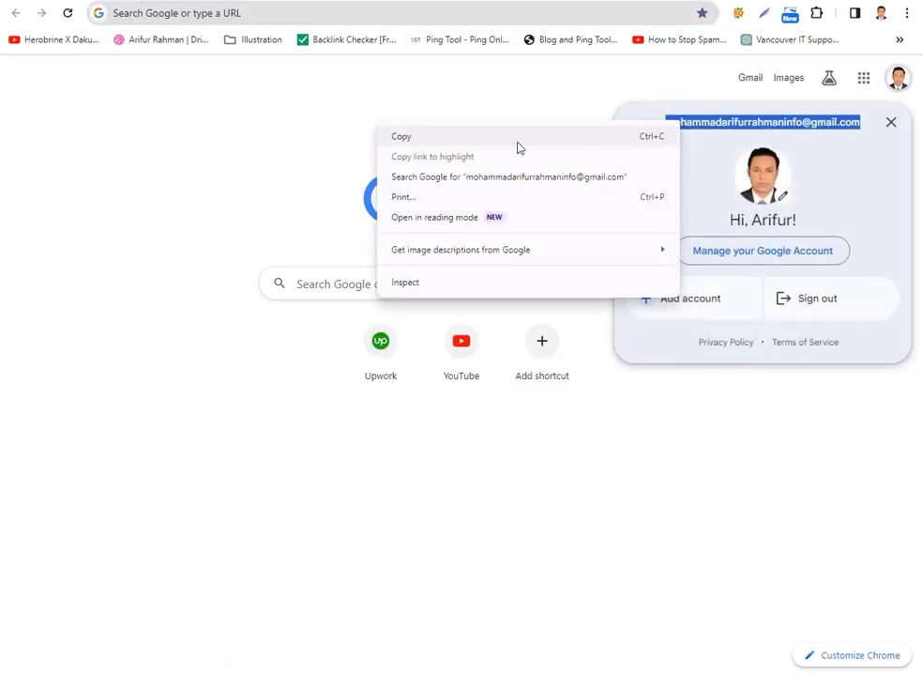
pyautogui.click(497, 138)
pyautogui.hotkey('ctrl', 'w')
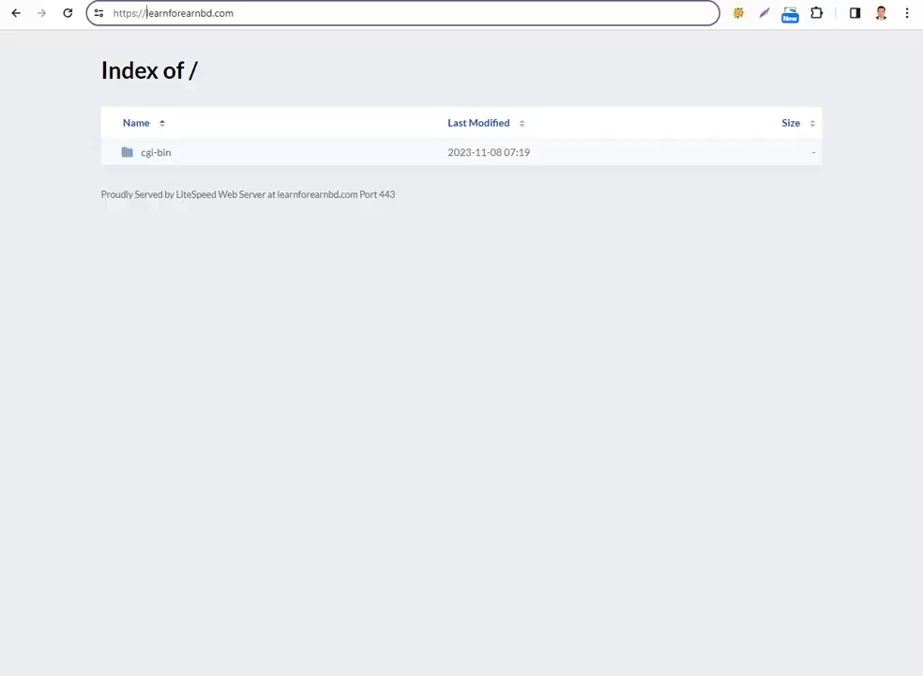
# Return to the installation form and paste the copied email address as the recipient of the installation details
pyautogui.hotkey('ctrl', 'shift', 'Tab')
pyautogui.rightClick(579, 529)
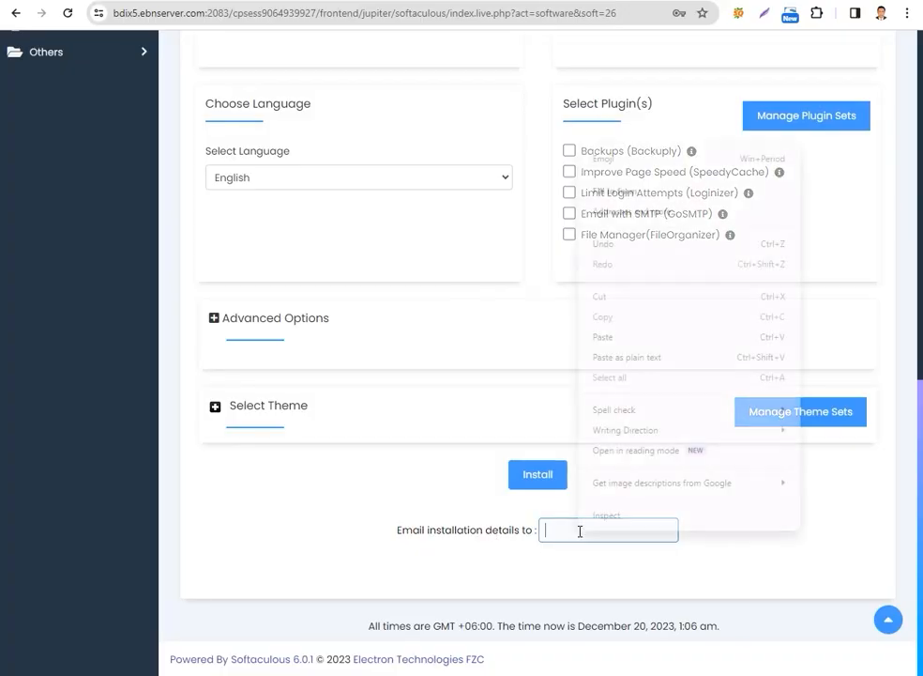
pyautogui.click(627, 355)
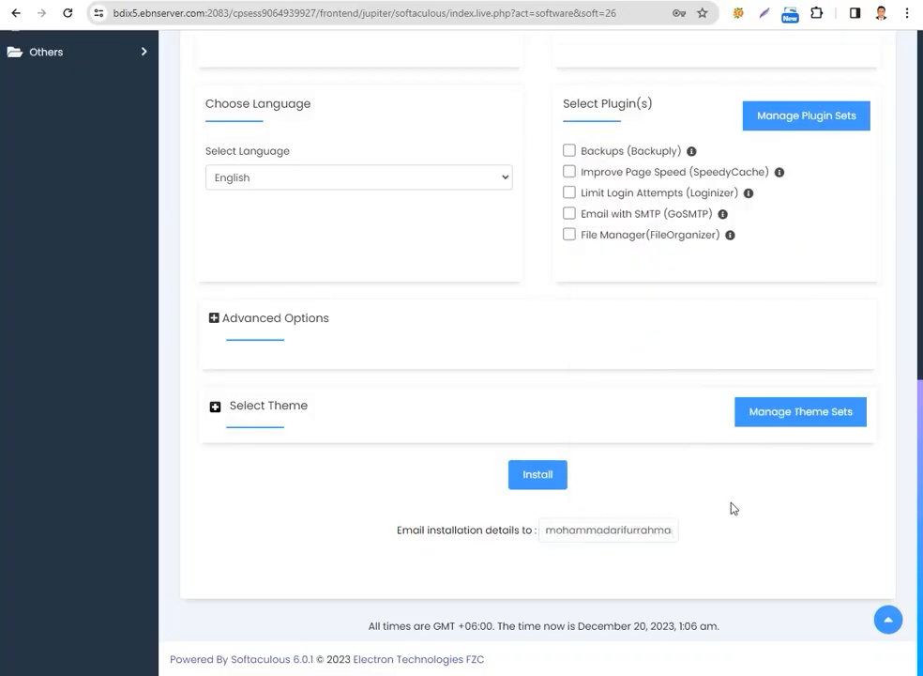
# Review the WordPress versions available for installation, keeping 6.4.2 selected
pyautogui.scroll(7, 732, 505)
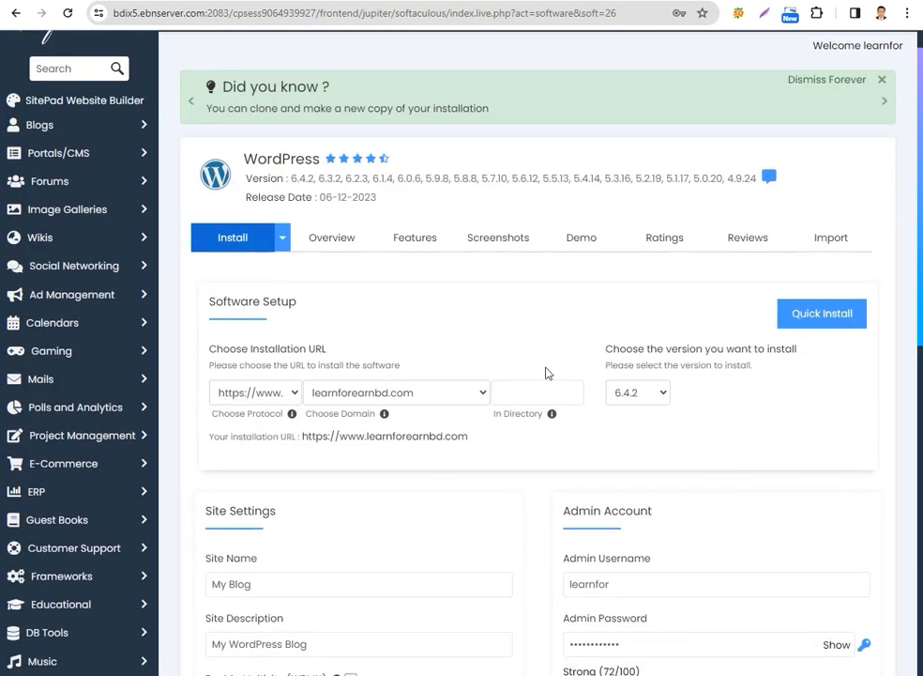
pyautogui.click(662, 392)
pyautogui.click(735, 403)
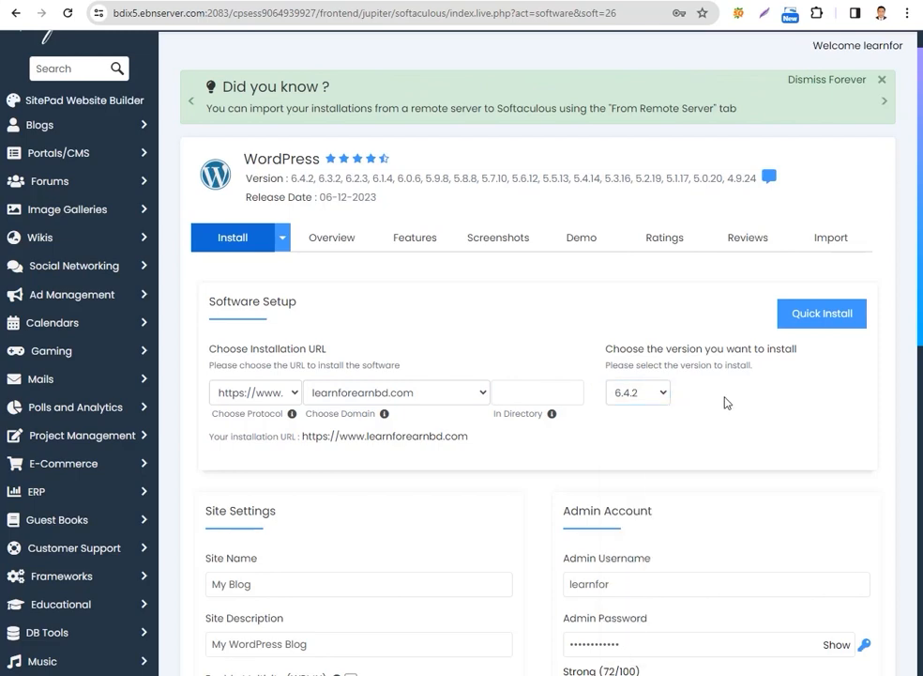
pyautogui.click(664, 392)
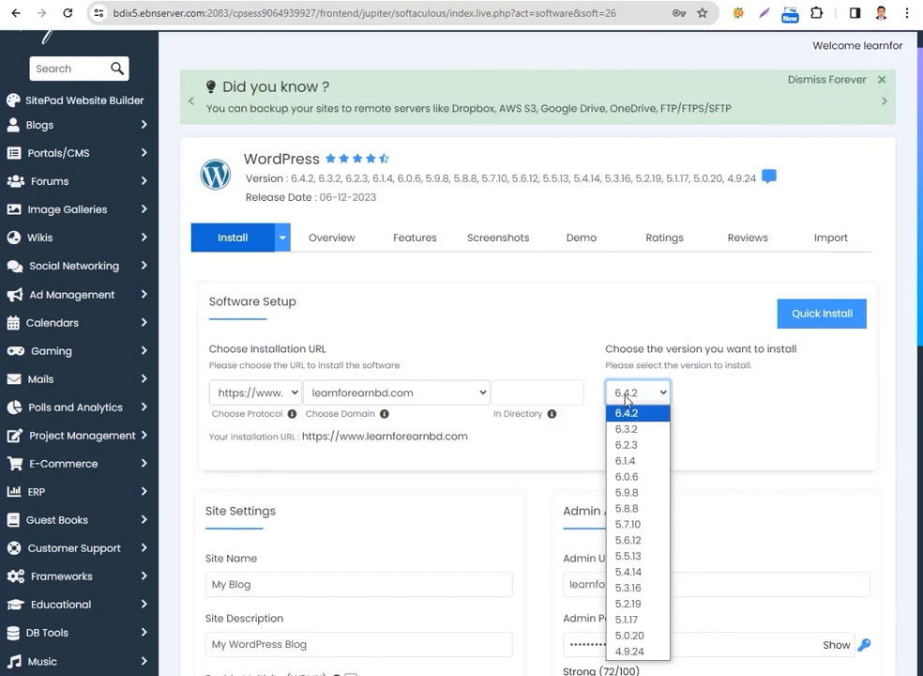
pyautogui.click(710, 406)
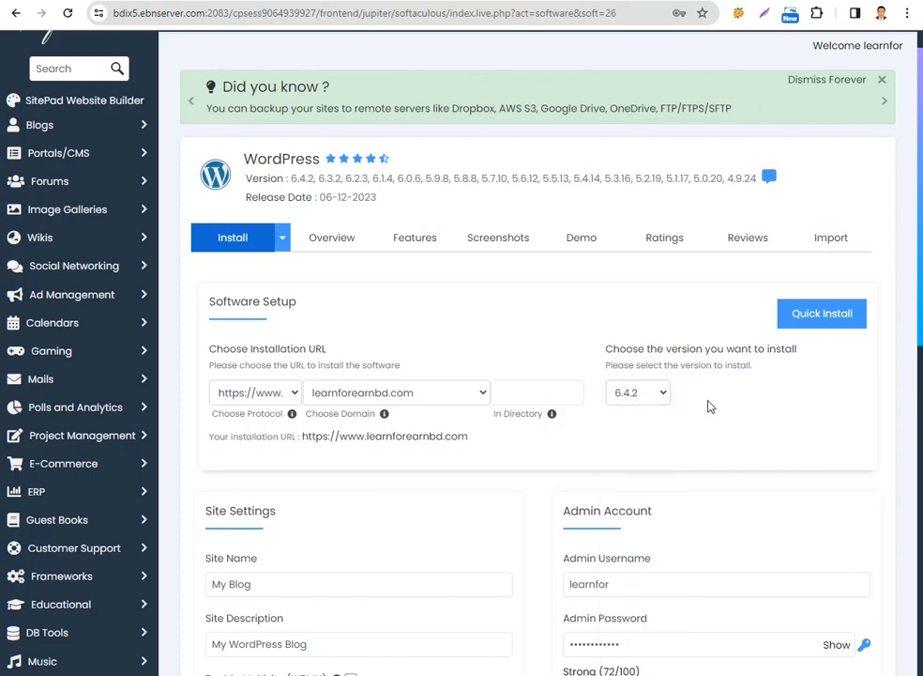
pyautogui.click(595, 674)
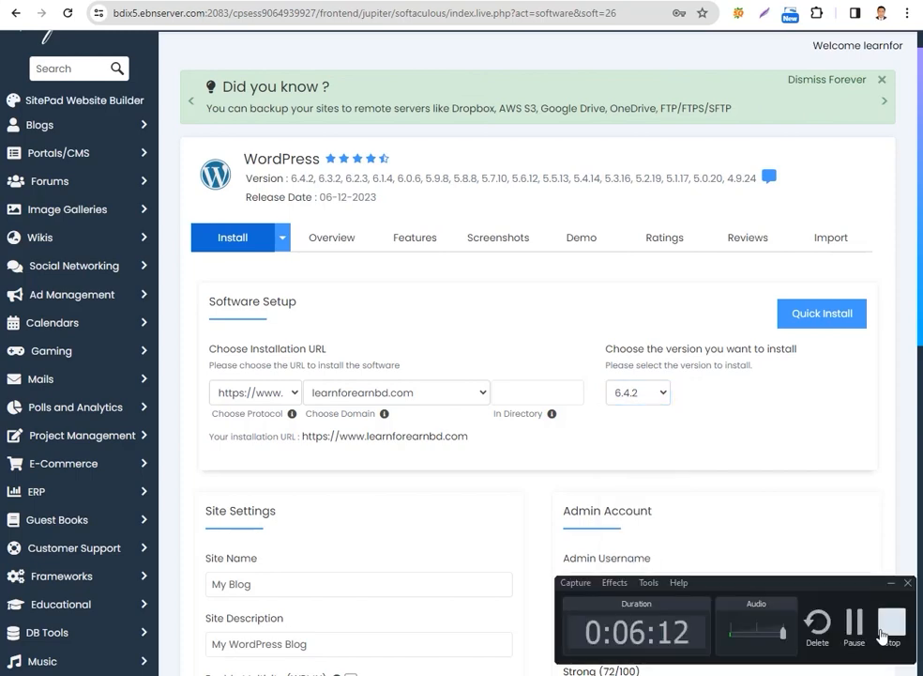
pyautogui.click(854, 623)
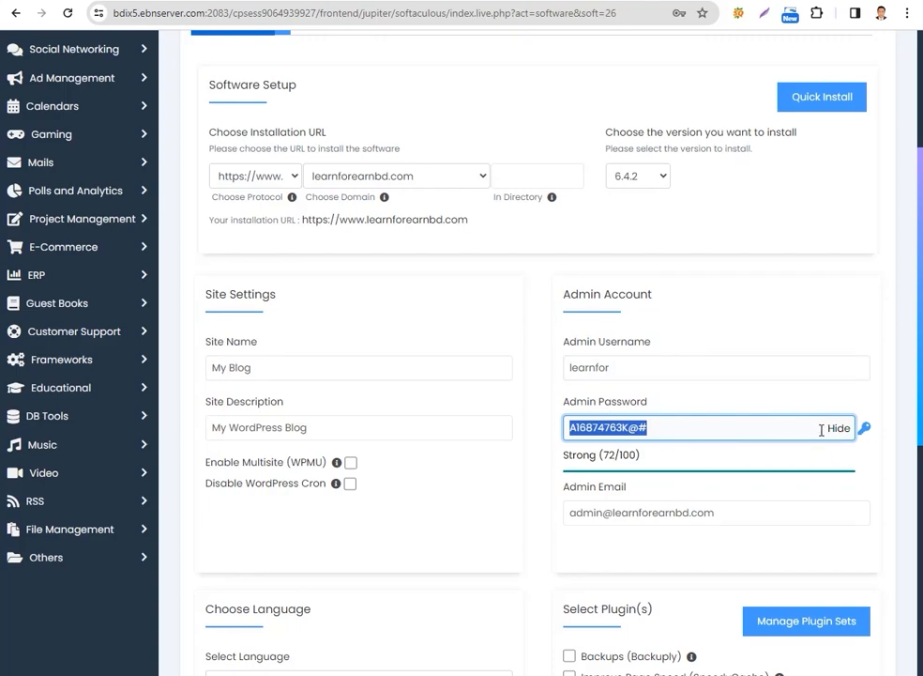
pyautogui.click(835, 430)
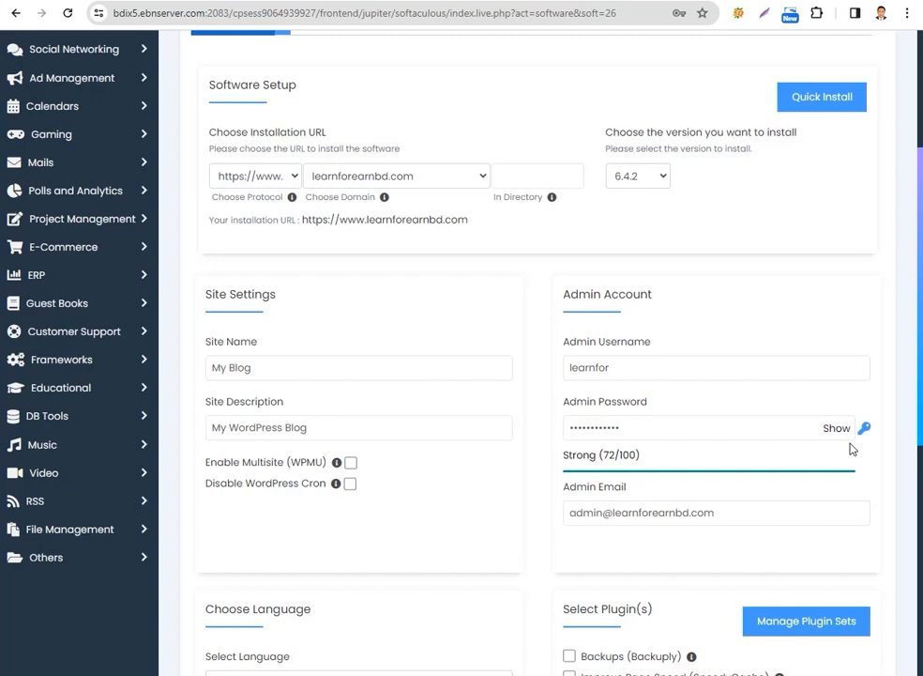
# Start the WordPress installation with the completed form and decline the browser's offer to update the saved password
pyautogui.scroll(-3, 871, 440)
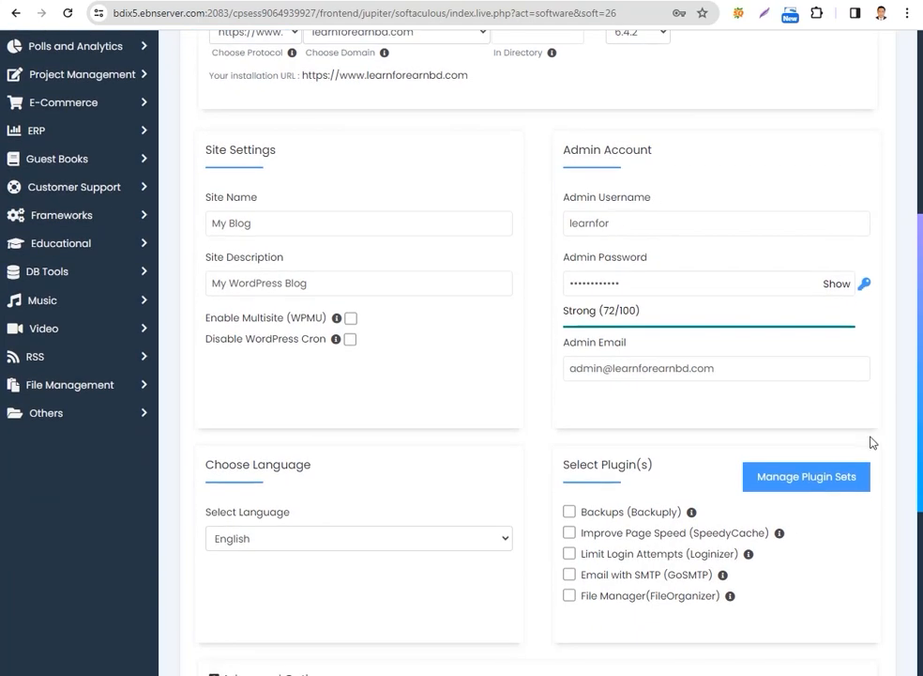
pyautogui.scroll(-7, 871, 441)
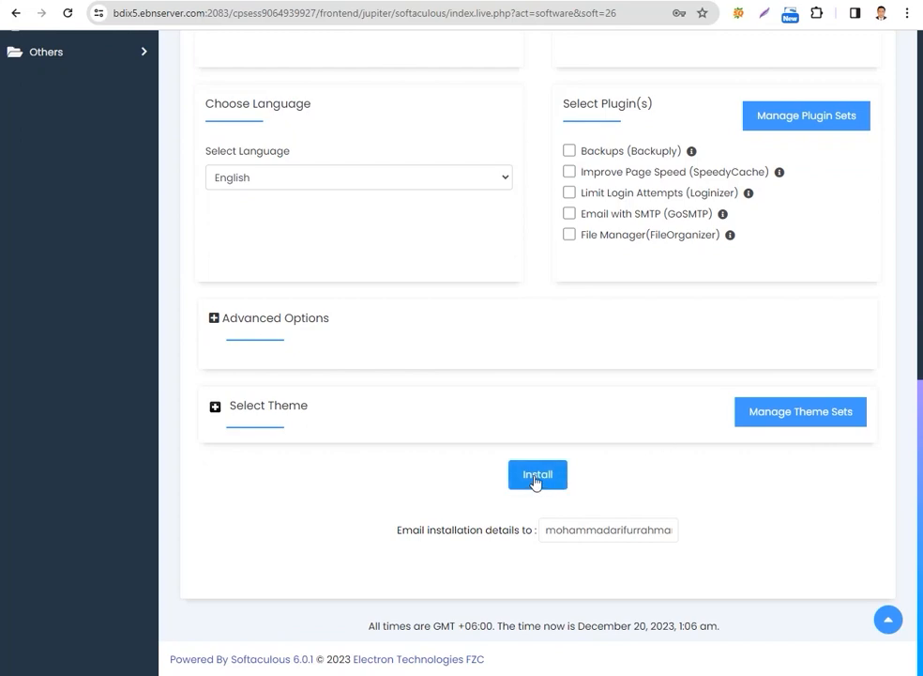
pyautogui.click(536, 479)
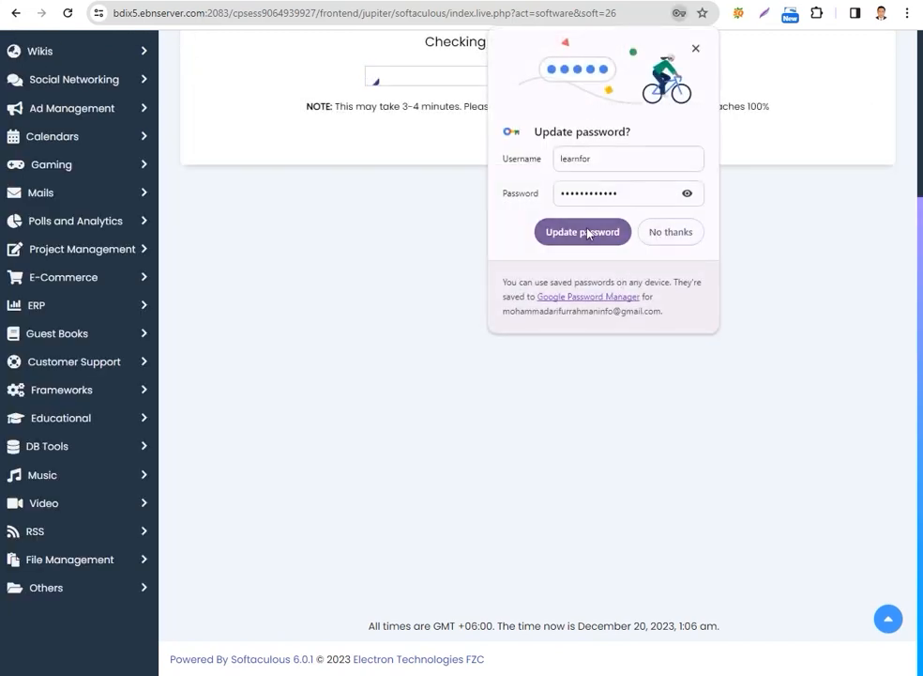
pyautogui.click(667, 233)
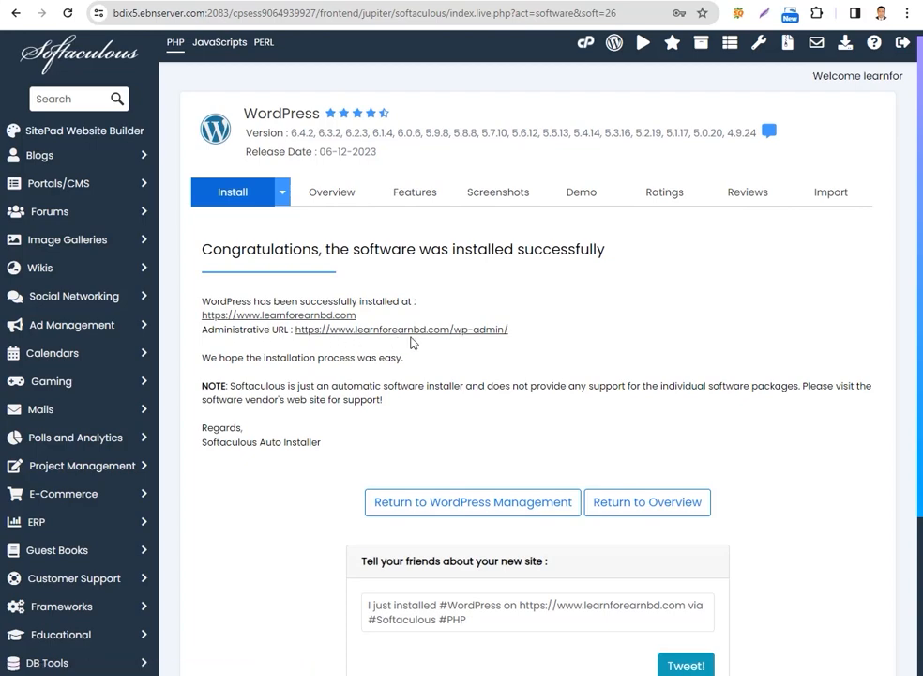
# Open the newly installed learnforearnbd.com site from the installation result and look through its home page
pyautogui.click(268, 320)
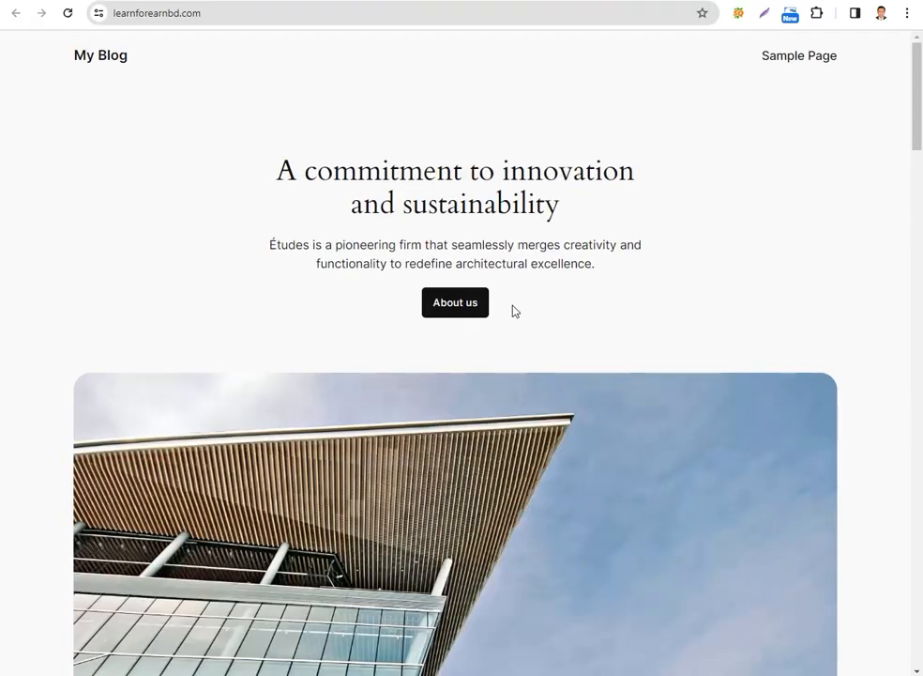
pyautogui.scroll(-3, 610, 332)
pyautogui.scroll(-12, 603, 328)
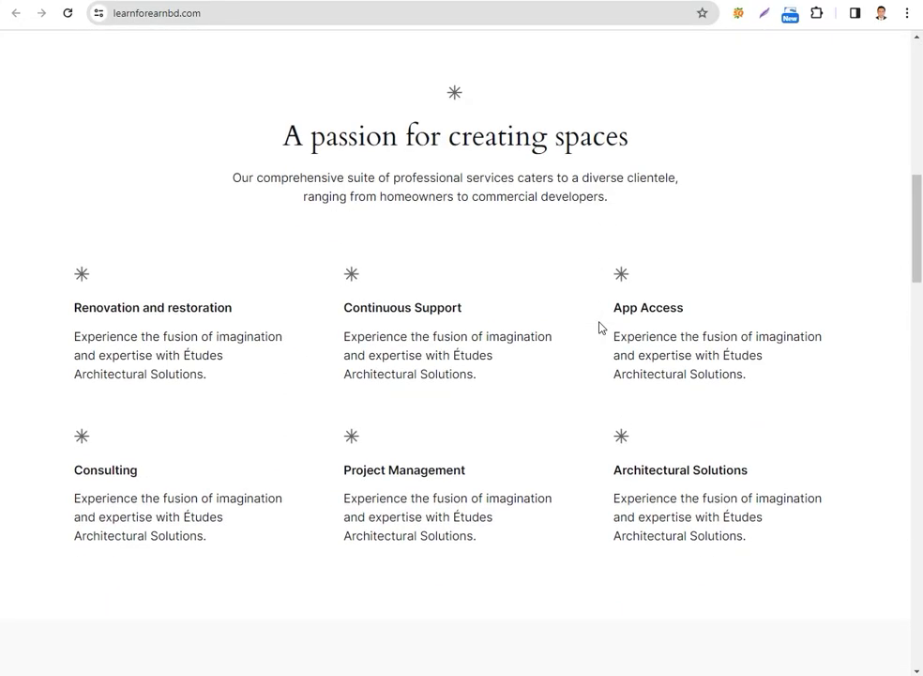
pyautogui.scroll(-9, 600, 327)
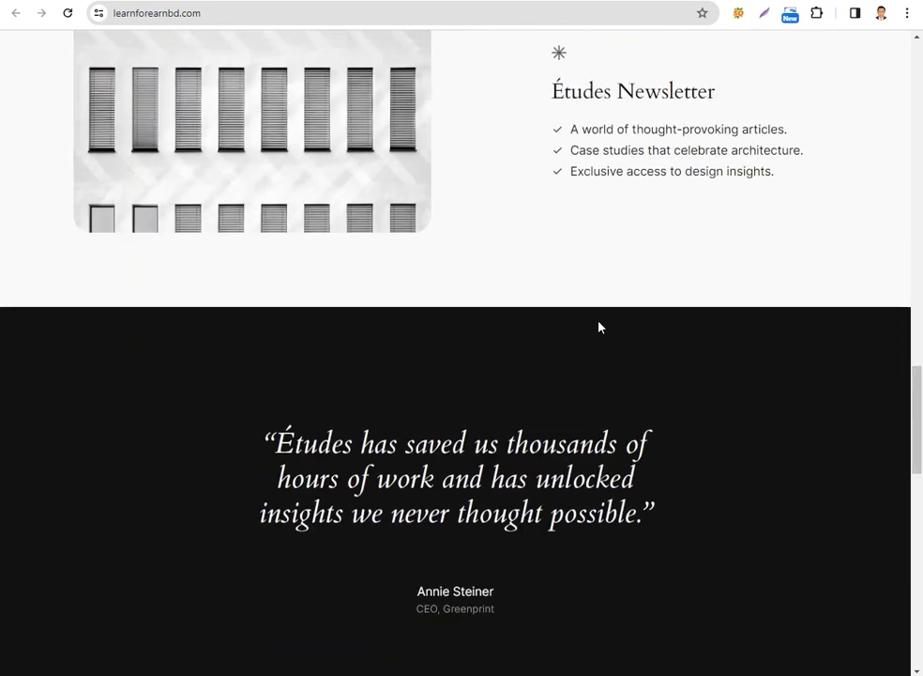
pyautogui.scroll(-4, 599, 327)
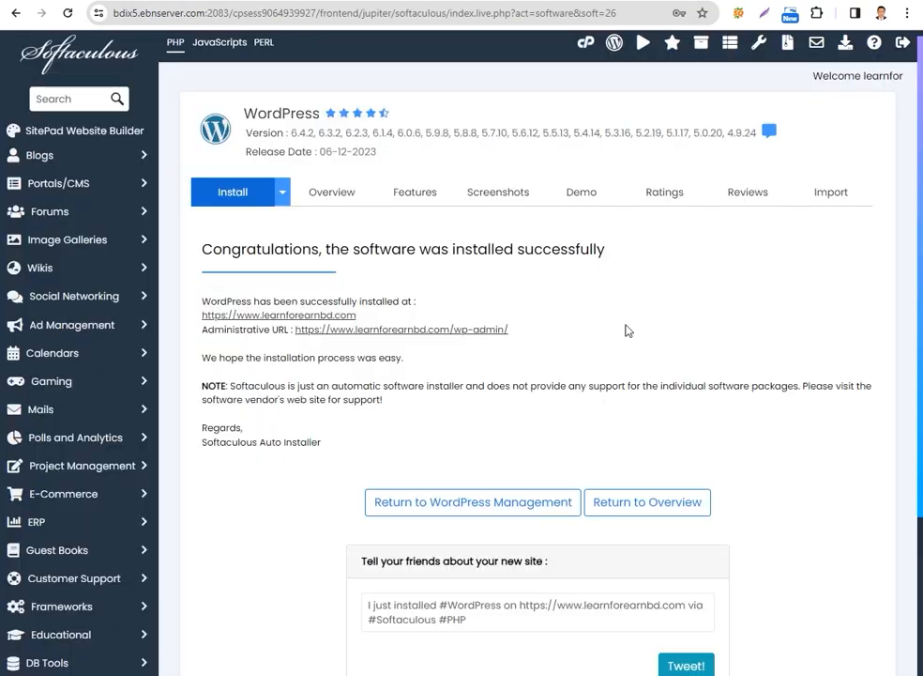
# Return to the Softaculous installation result page and review its site links and the section for sharing the new site
pyautogui.scroll(-1, 550, 309)
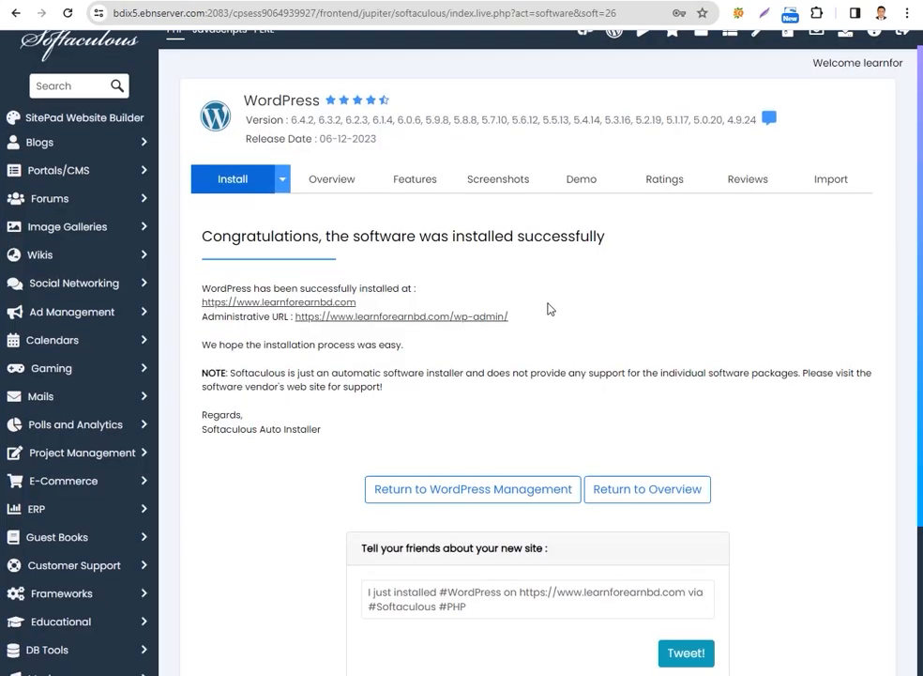
pyautogui.scroll(-3, 550, 309)
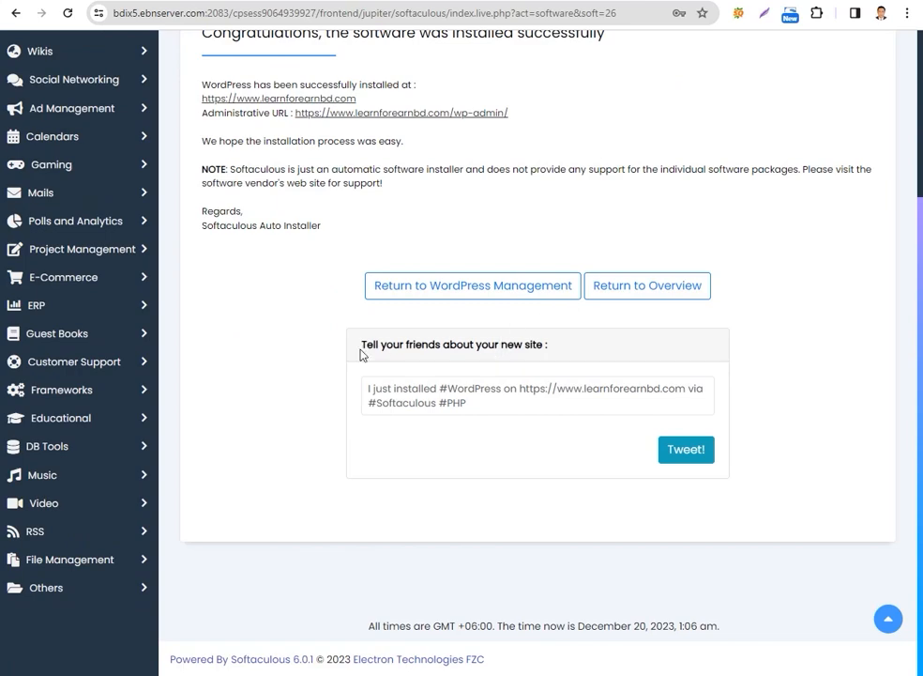
pyautogui.moveTo(362, 347); pyautogui.dragTo(534, 344)
pyautogui.click(545, 344)
pyautogui.scroll(3, 543, 344)
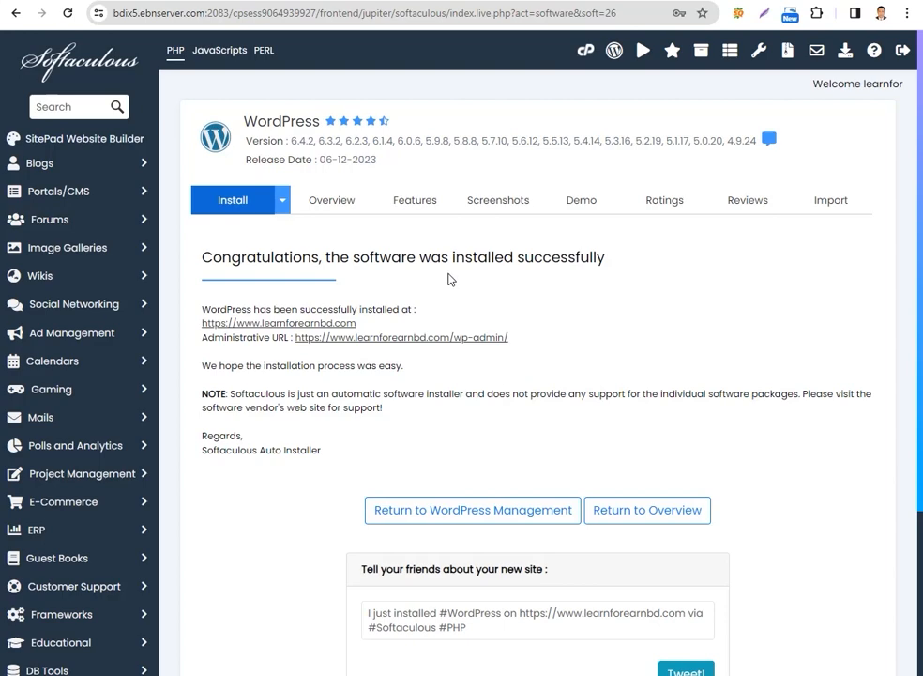